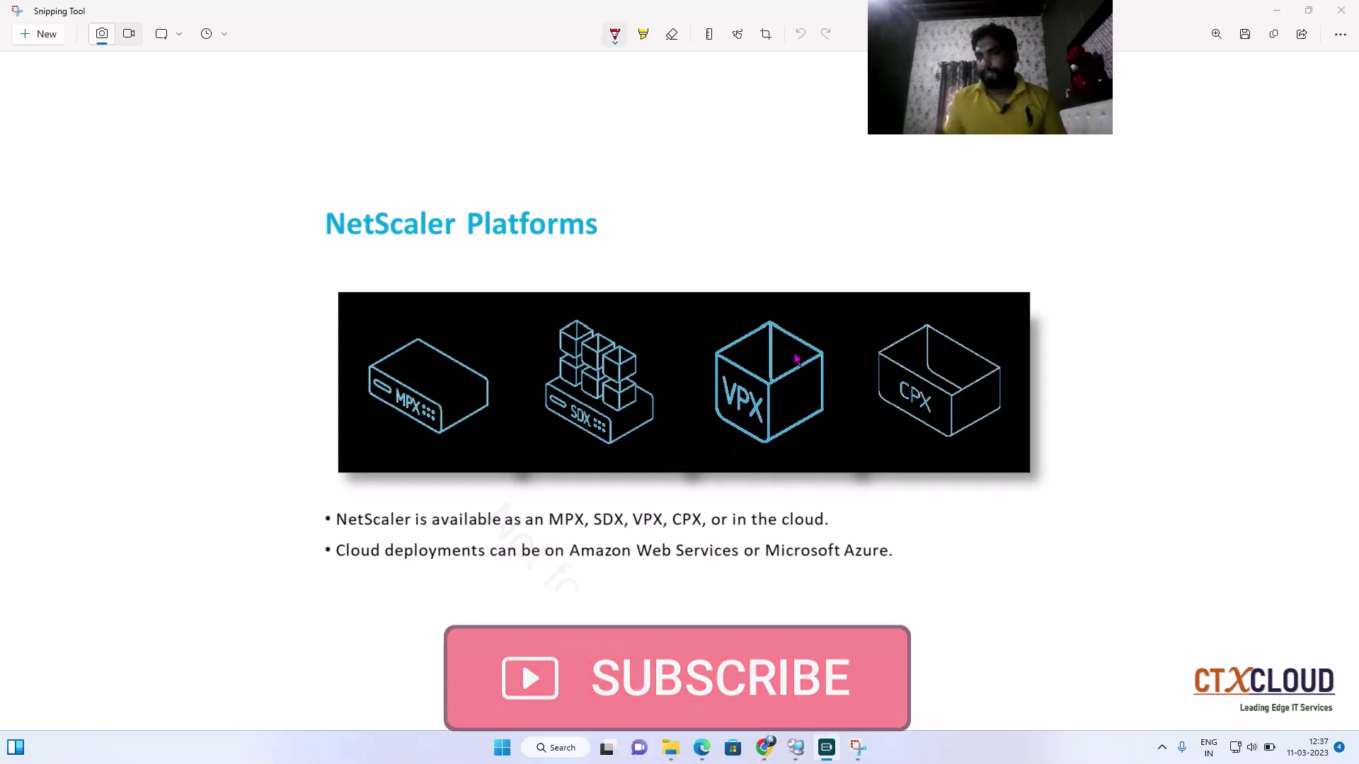
# Step: Switch to Chrome, search Google for "citrix downloads" and open the Download Citrix Products page
pyautogui.moveTo(796, 756)
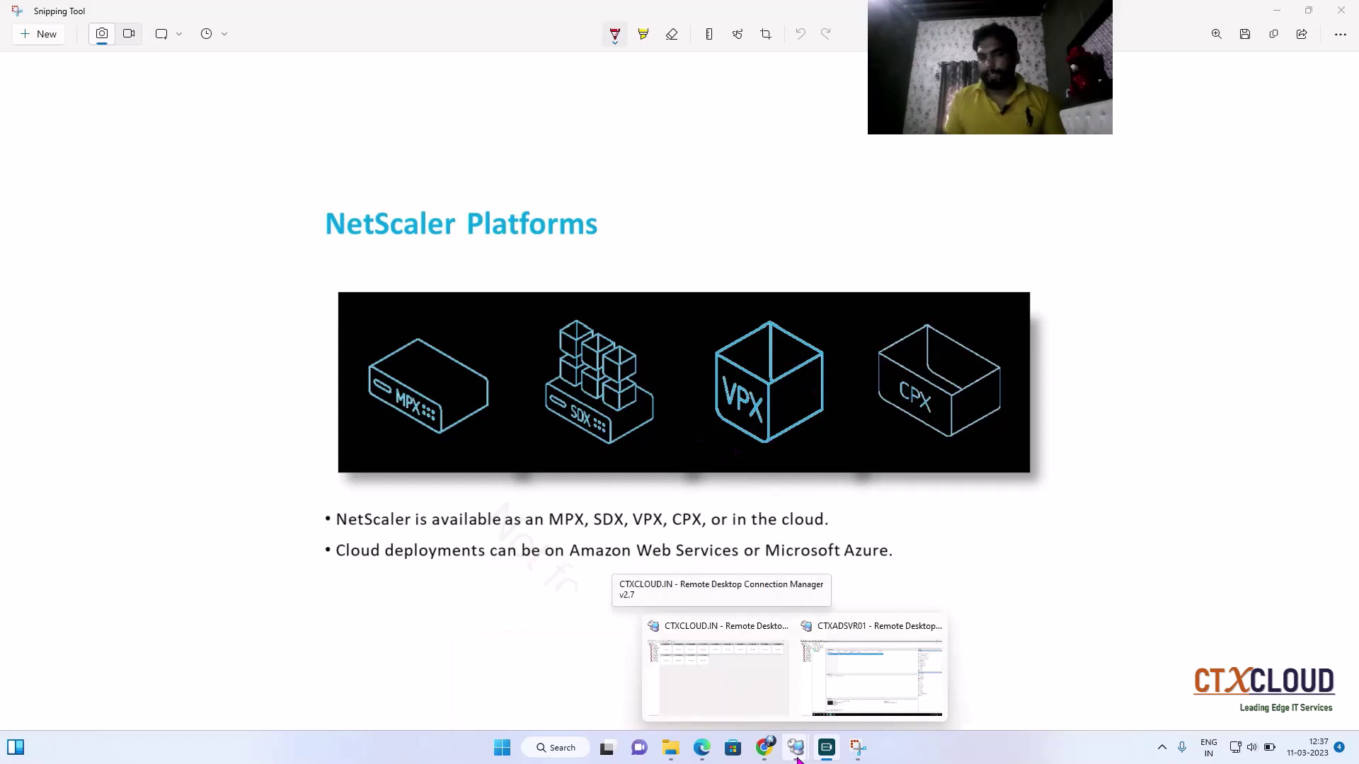
pyautogui.click(873, 676)
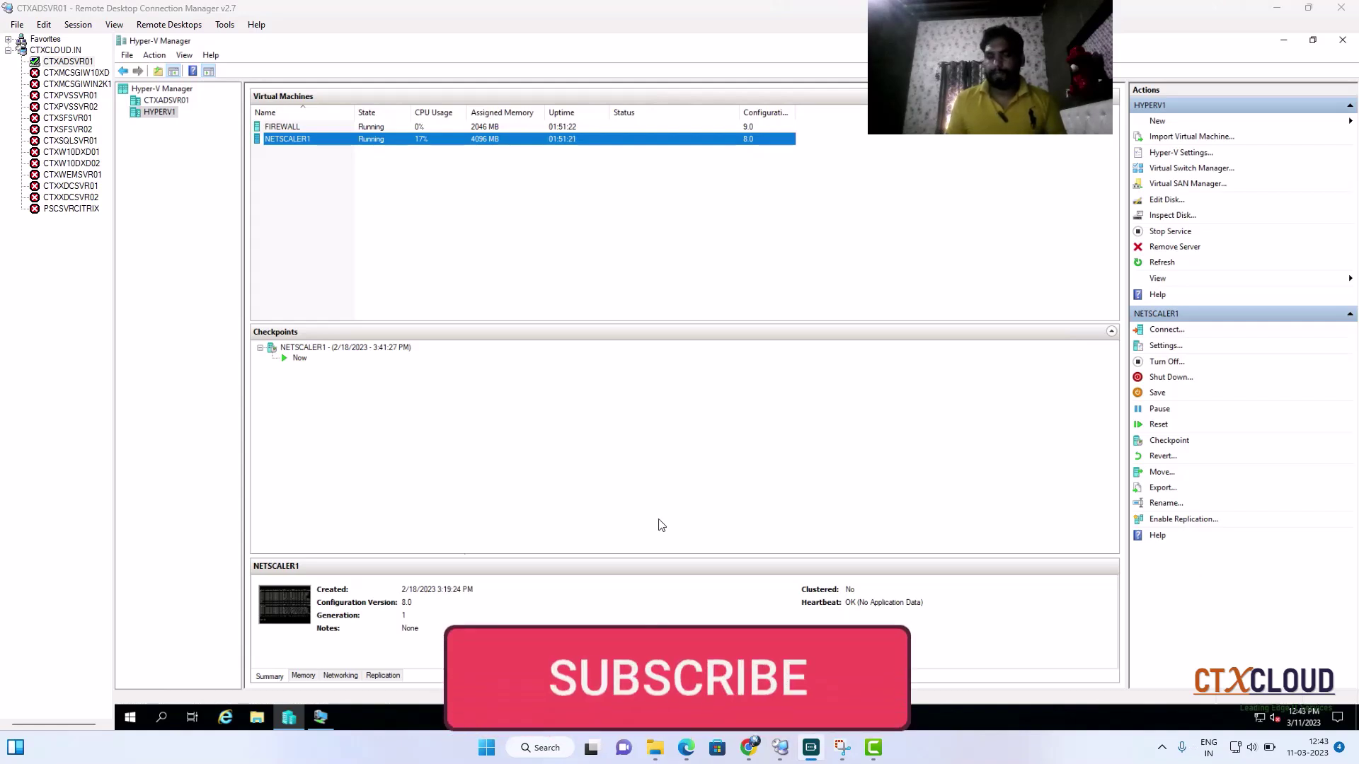
pyautogui.hotkey('alt', 'Tab')
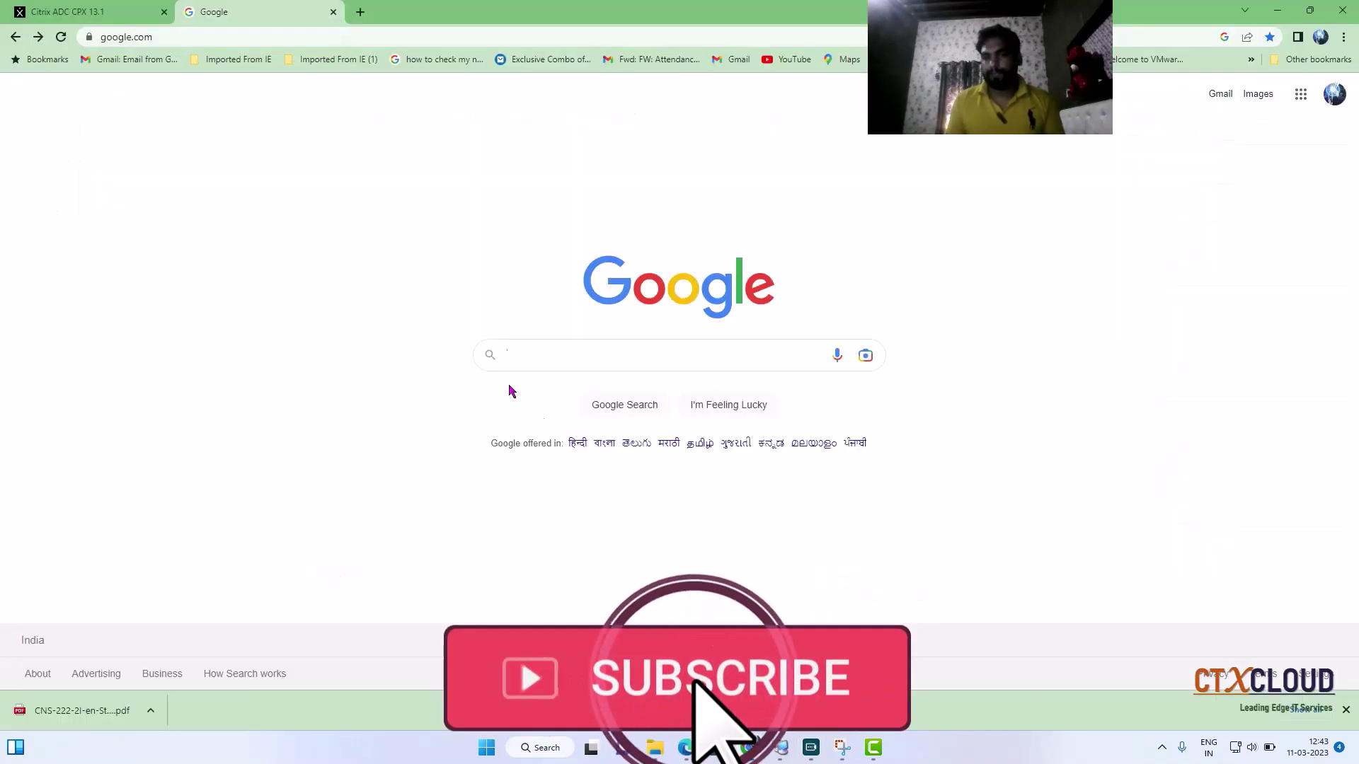
pyautogui.click(522, 356)
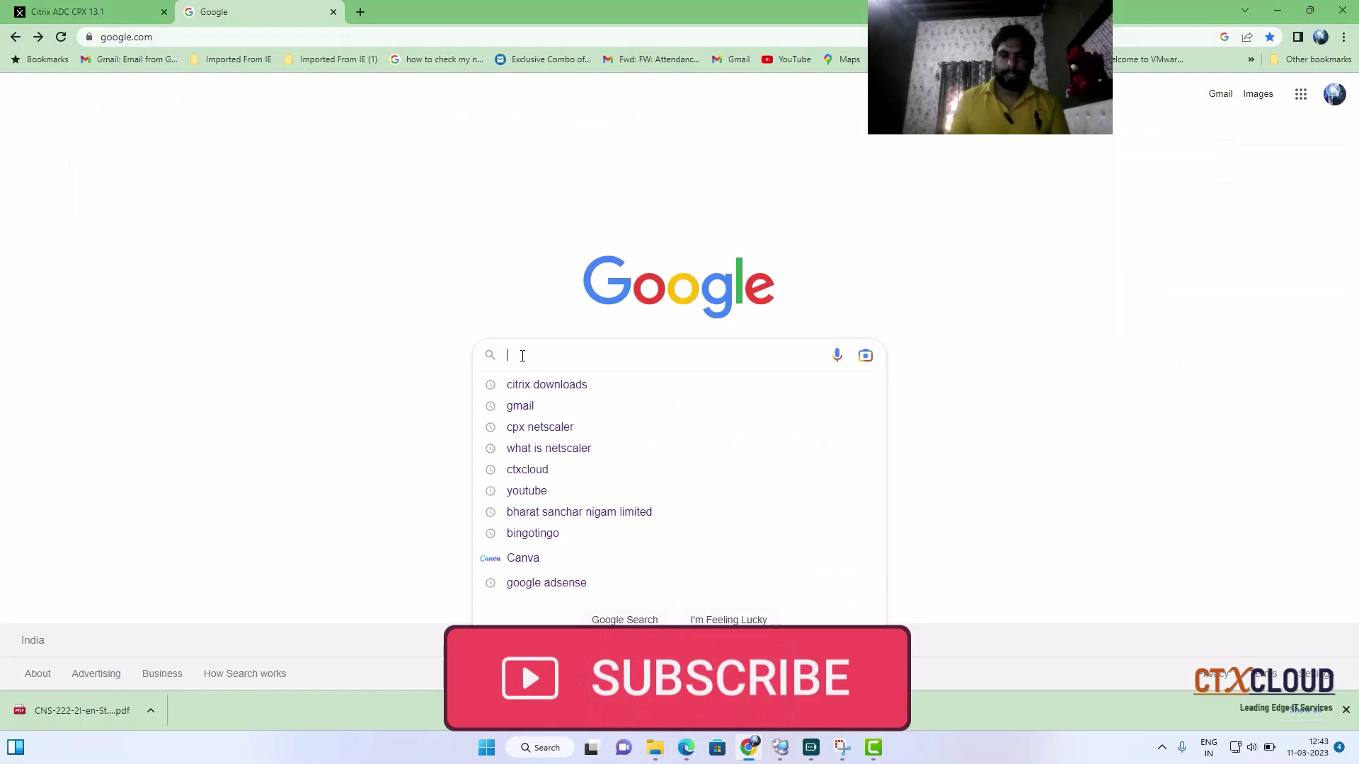
pyautogui.click(533, 385)
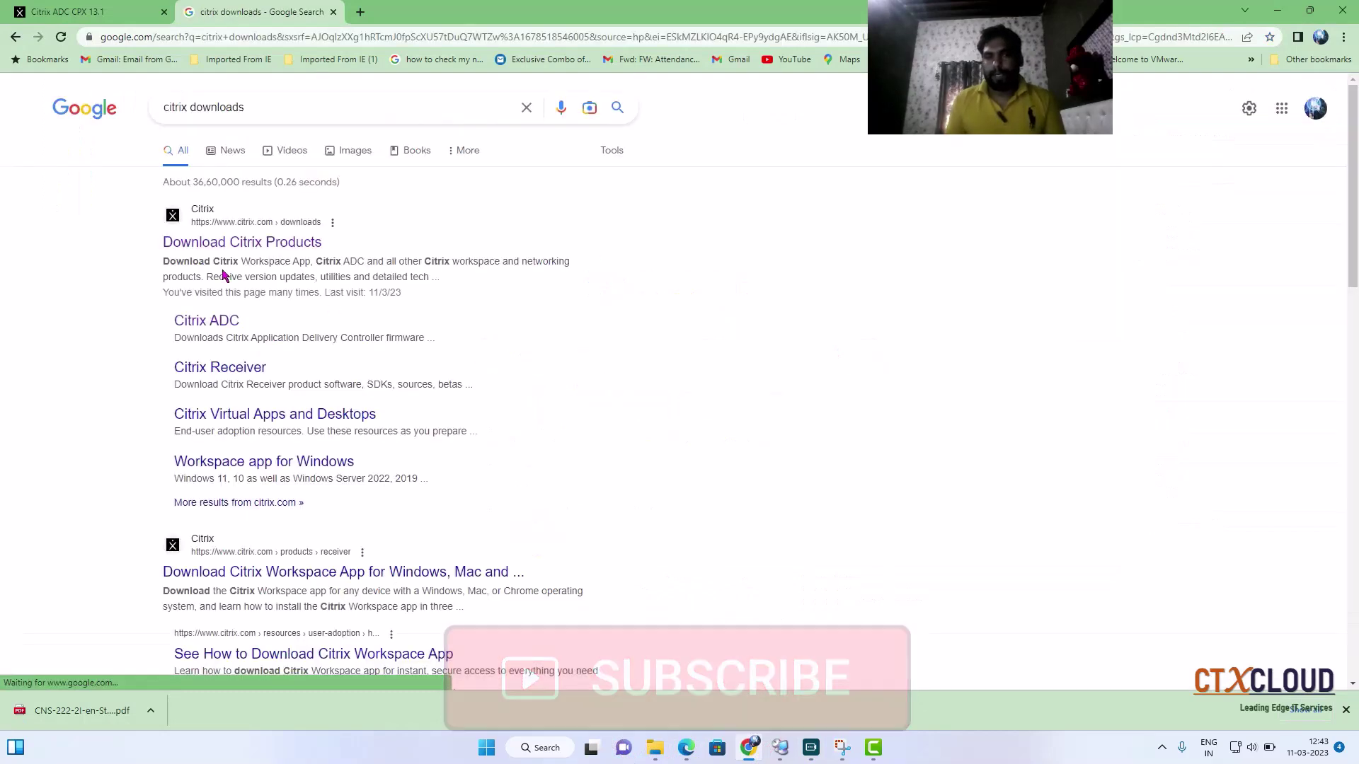
pyautogui.click(277, 244)
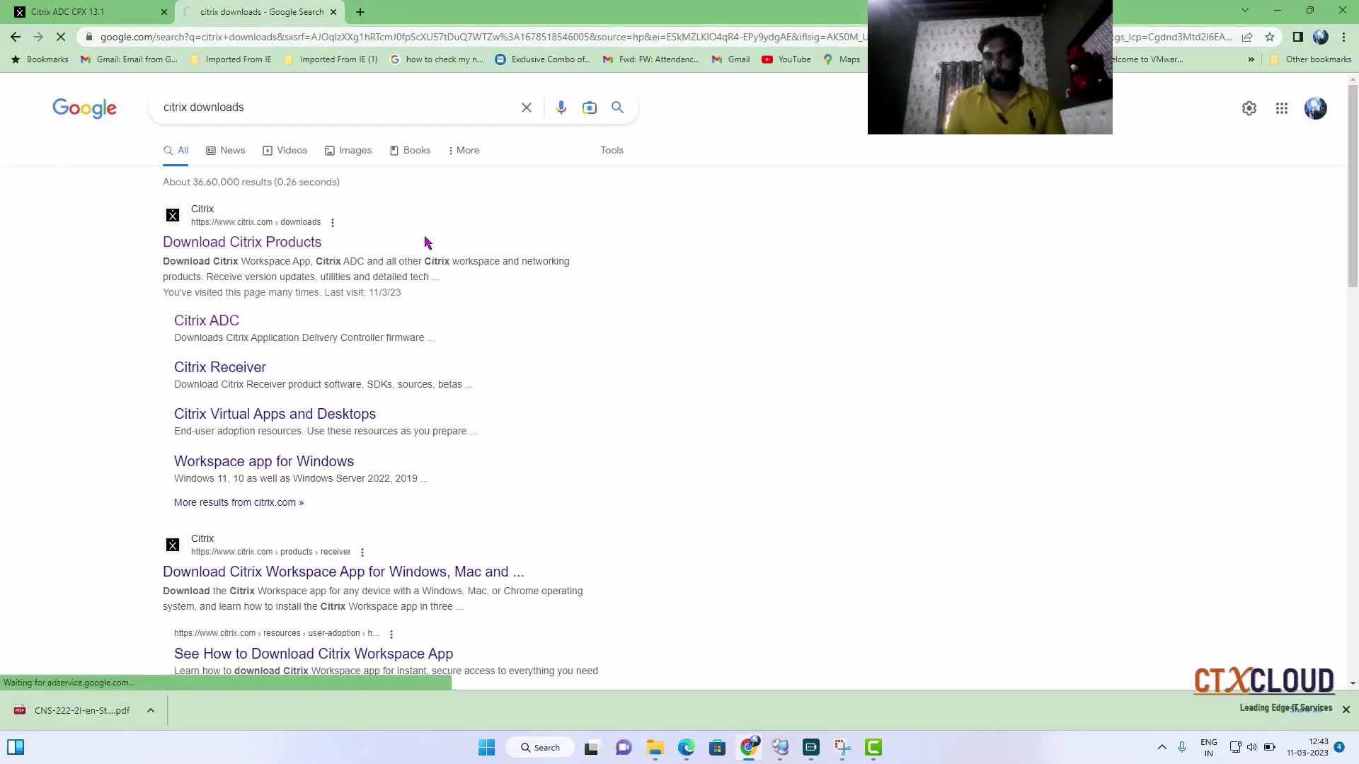
# Step: Select Citrix ADC as the download product and expand the earlier versions under Citrix ADC Release 13.1
pyautogui.click(330, 324)
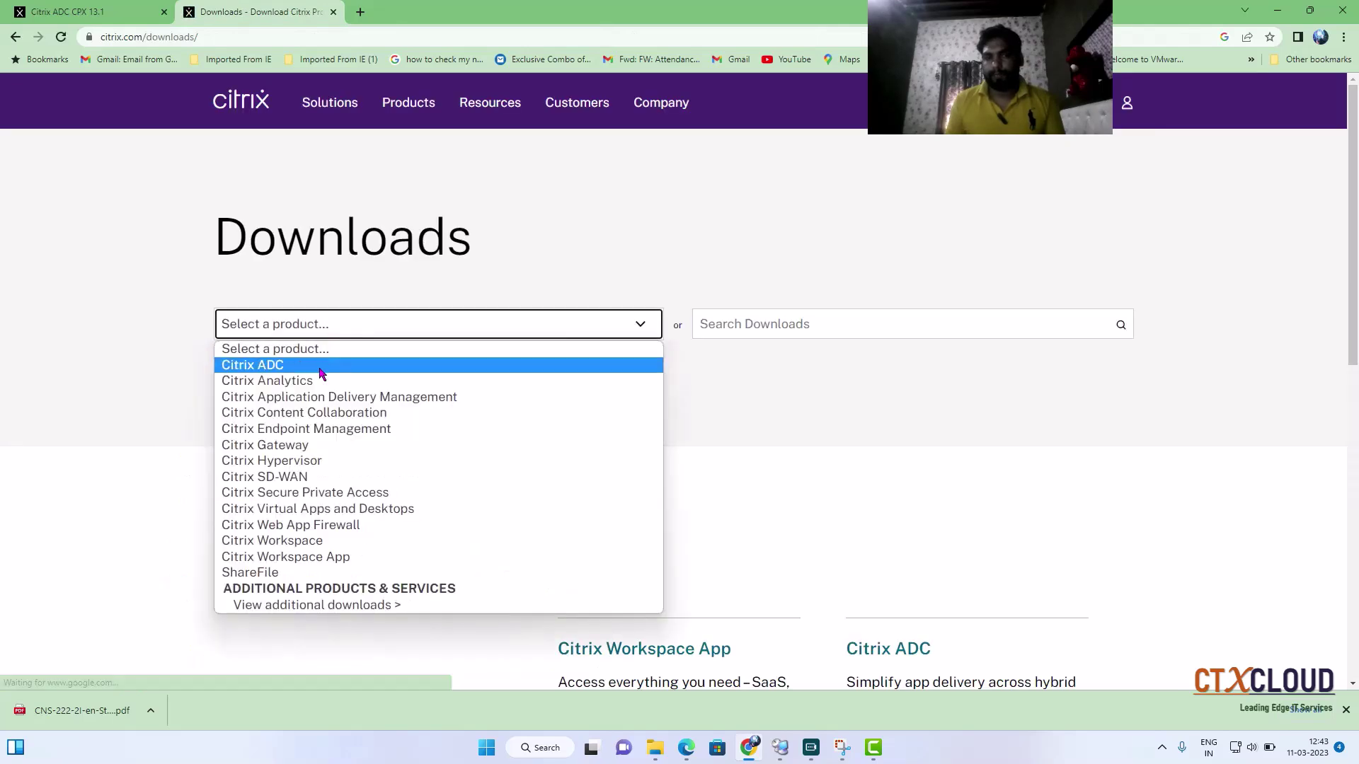
pyautogui.click(344, 365)
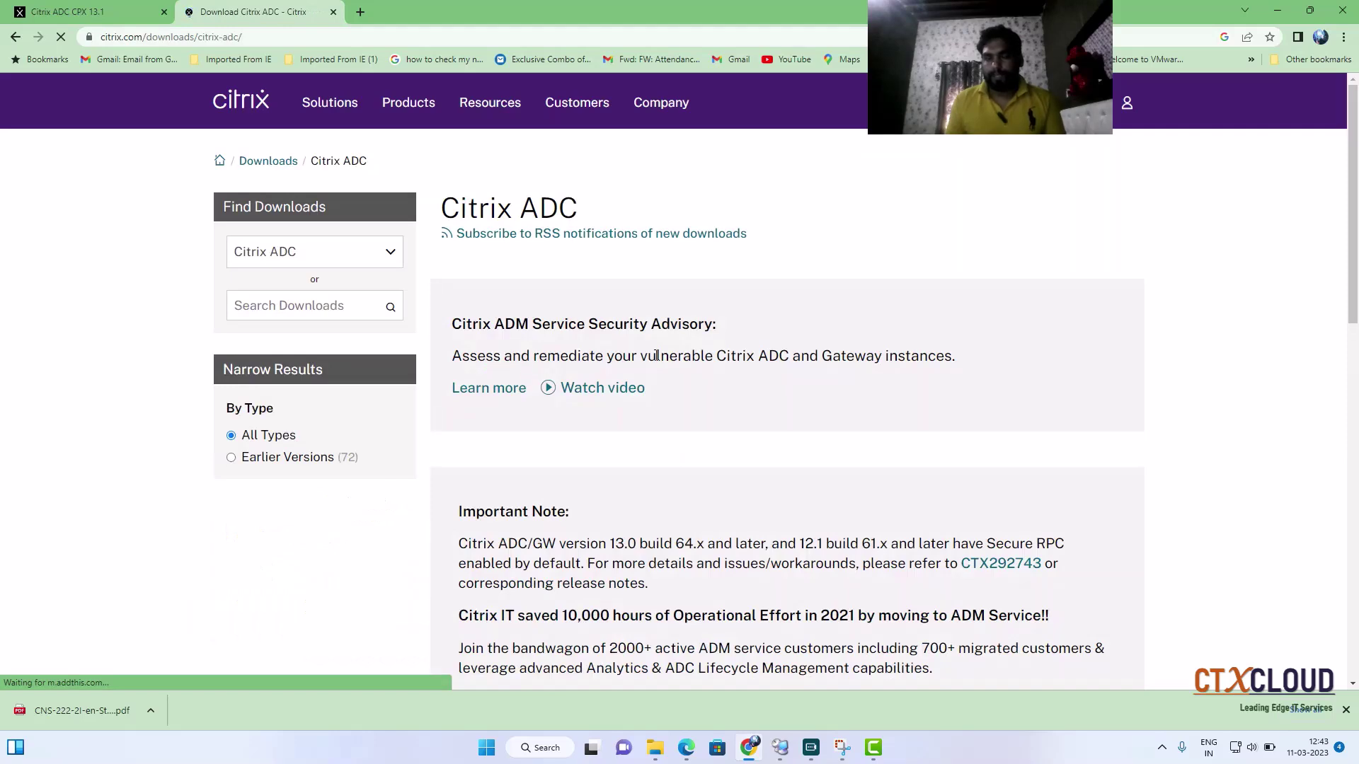
pyautogui.scroll(-2, 666, 352)
pyautogui.scroll(-3, 666, 352)
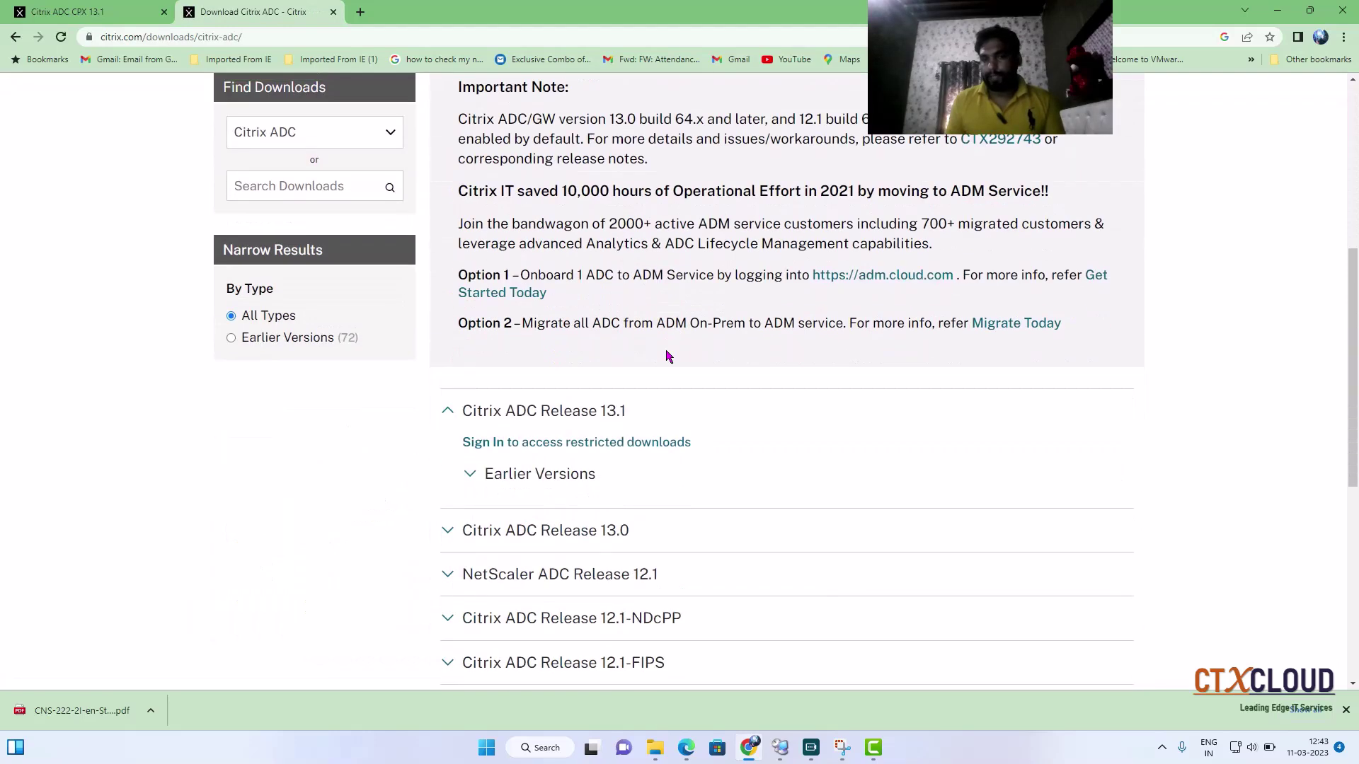
pyautogui.click(586, 474)
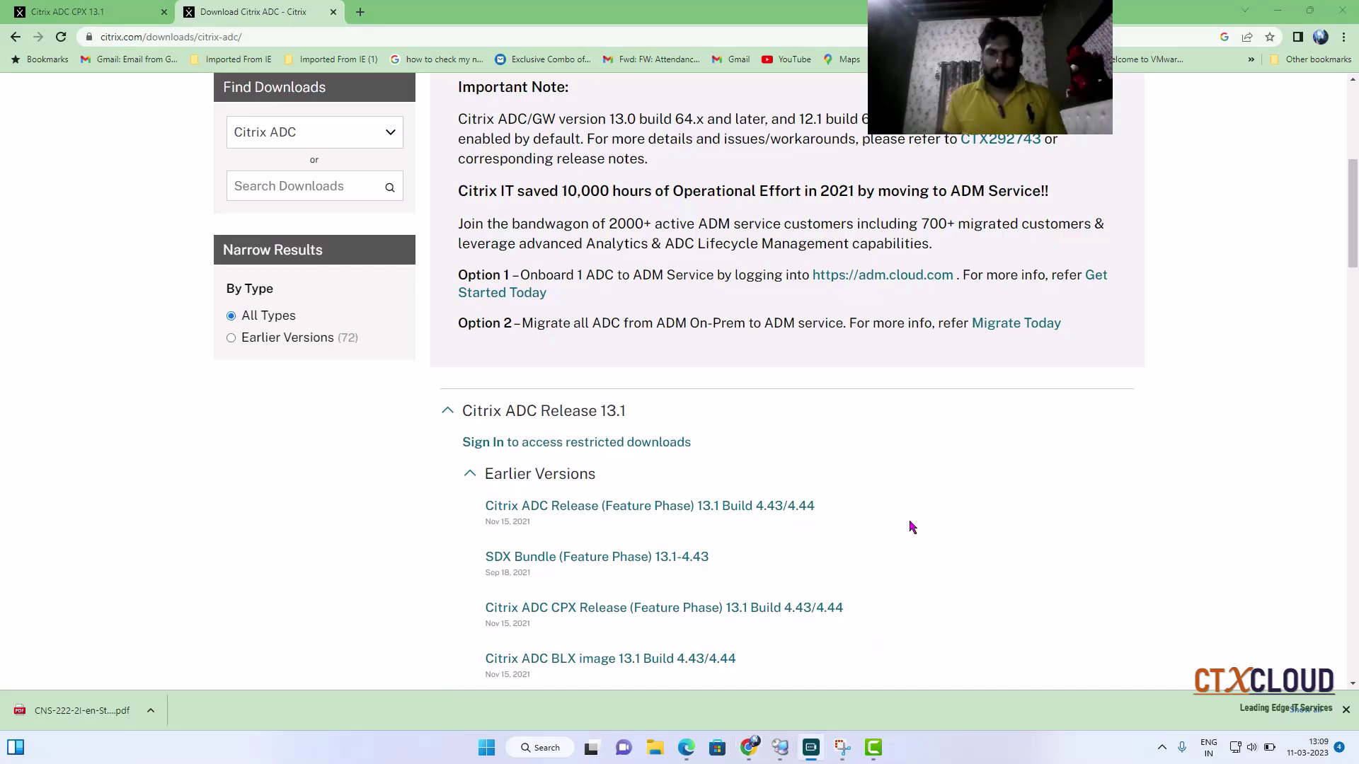
# Step: In the CTXADSVR01 remote session, start a virtual machine import on HYPERV1 from the folder D:\iso\nsvpx-hyperv-13.0-90.7_nc_64
pyautogui.moveTo(782, 748)
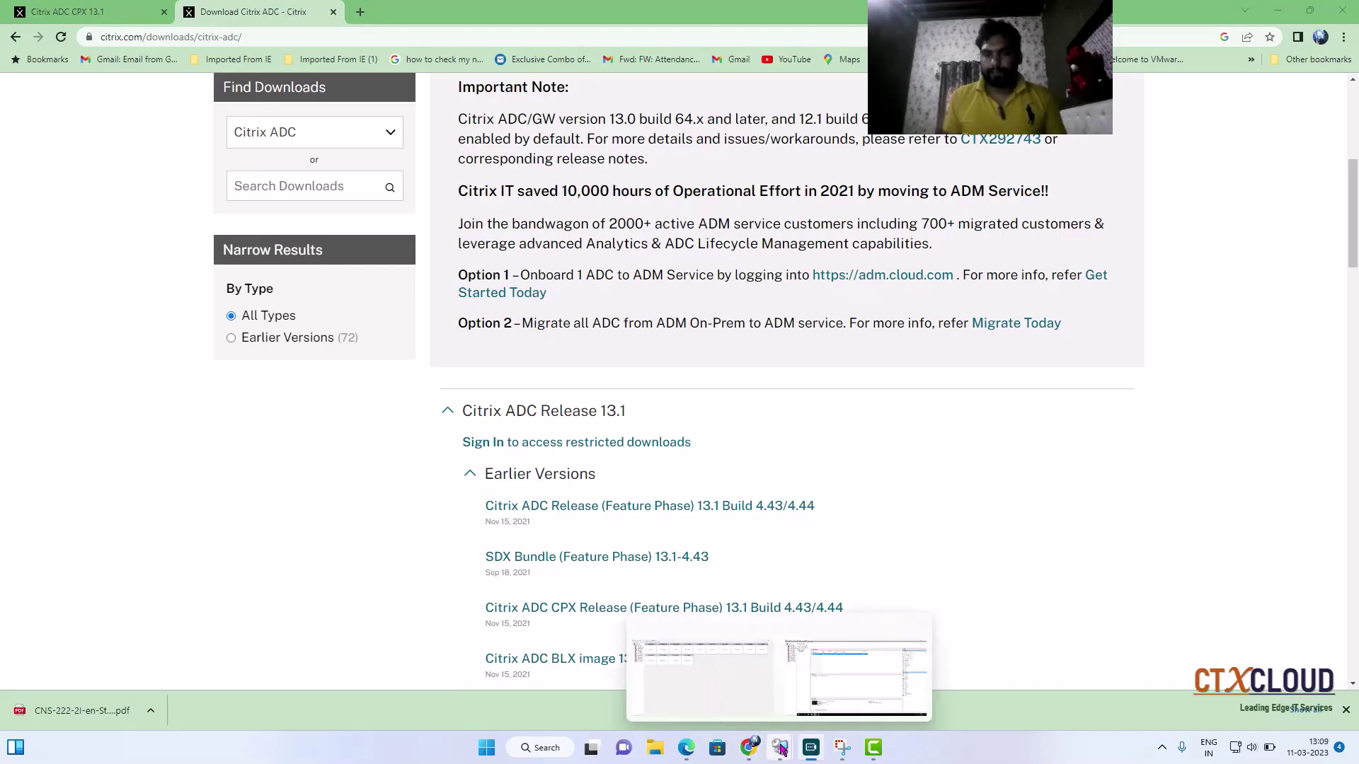
pyautogui.click(857, 672)
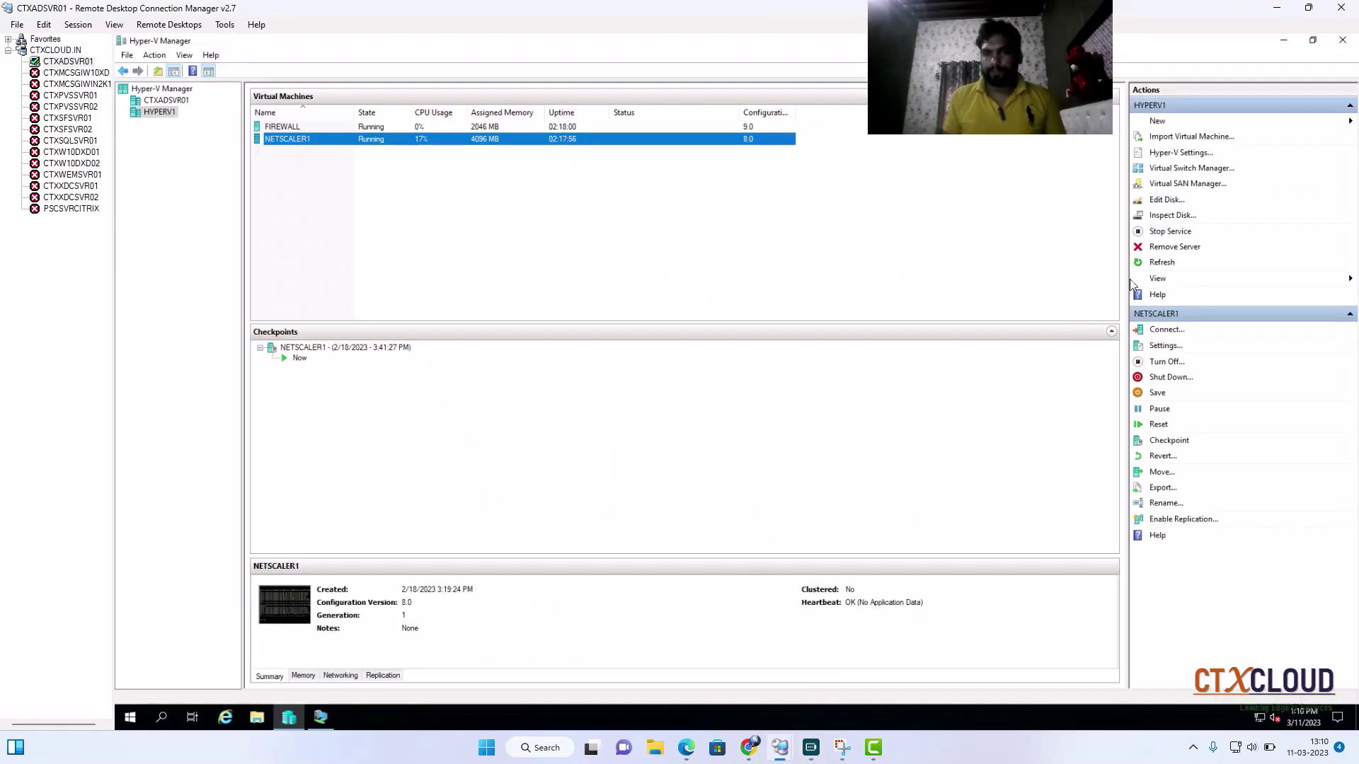
pyautogui.click(1161, 139)
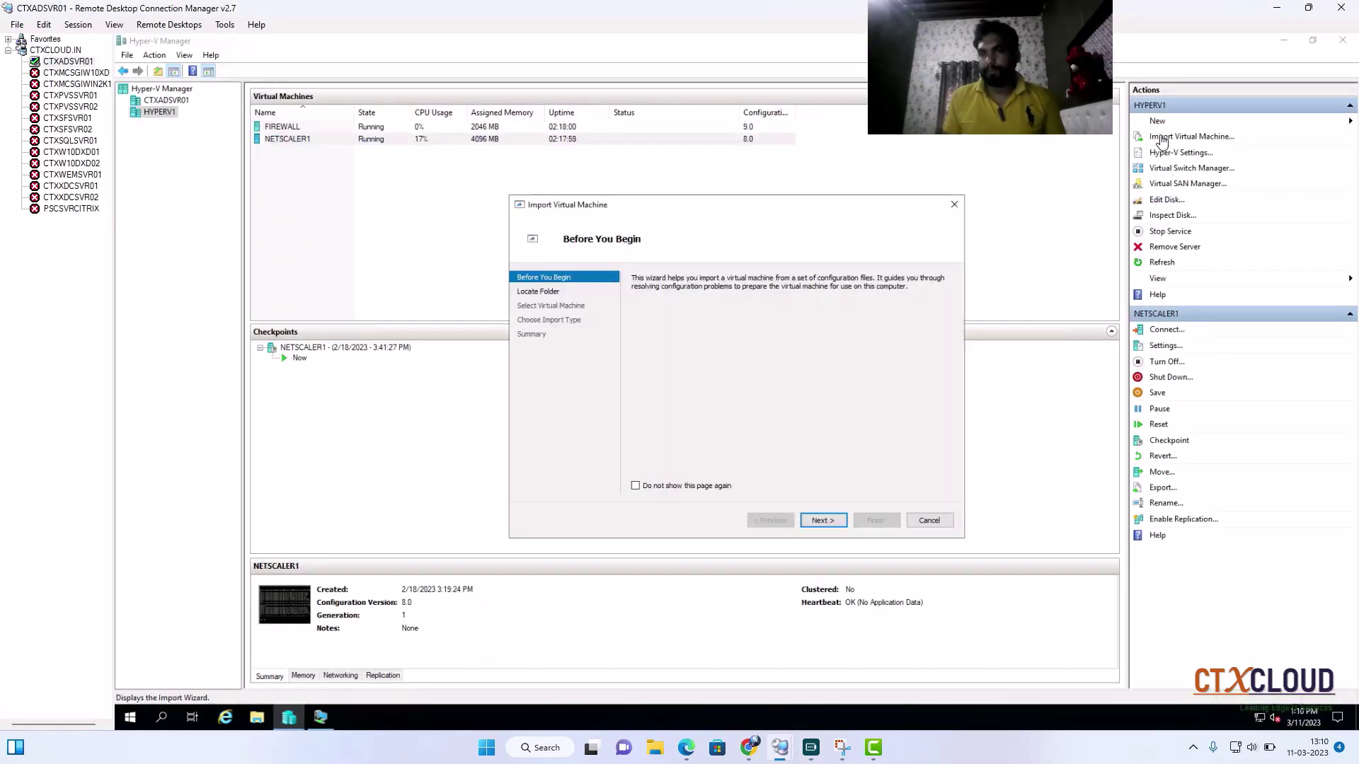
pyautogui.click(825, 522)
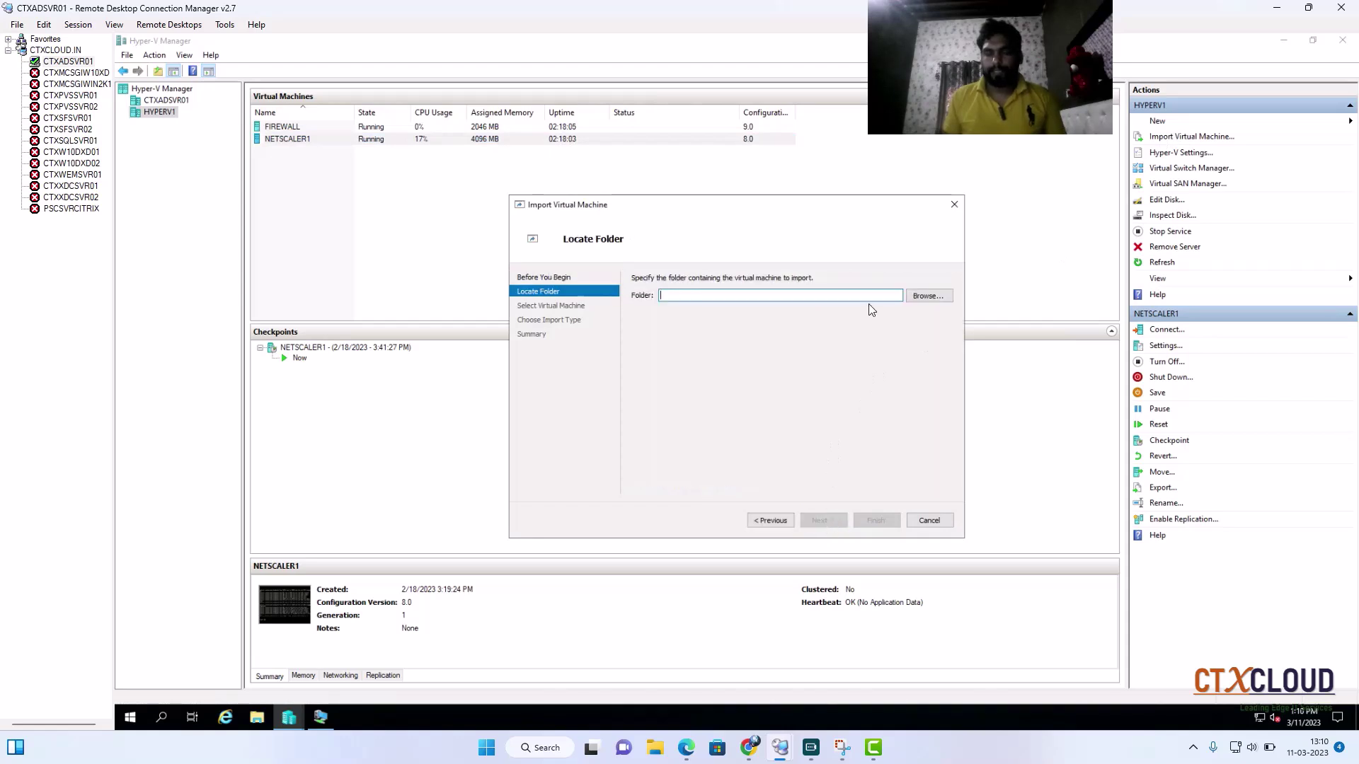
pyautogui.click(925, 297)
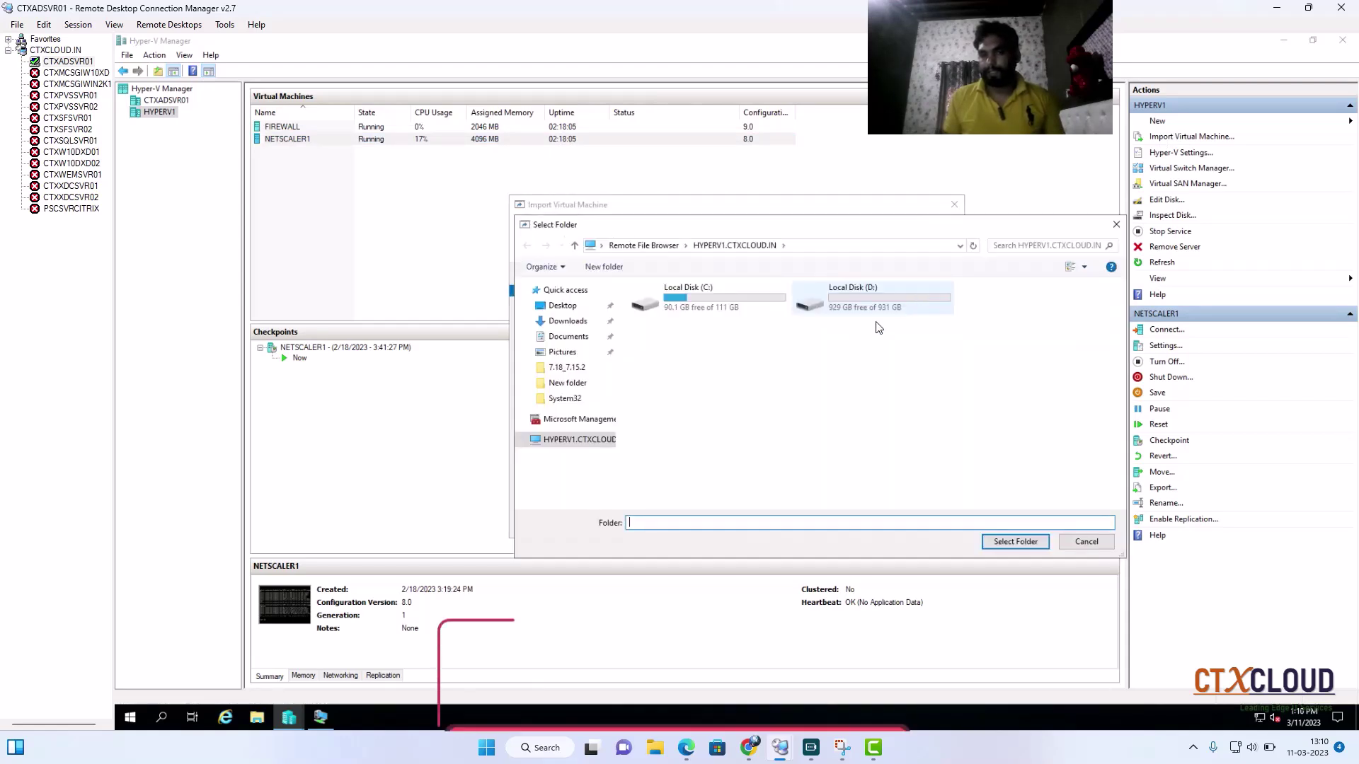
pyautogui.doubleClick(855, 302)
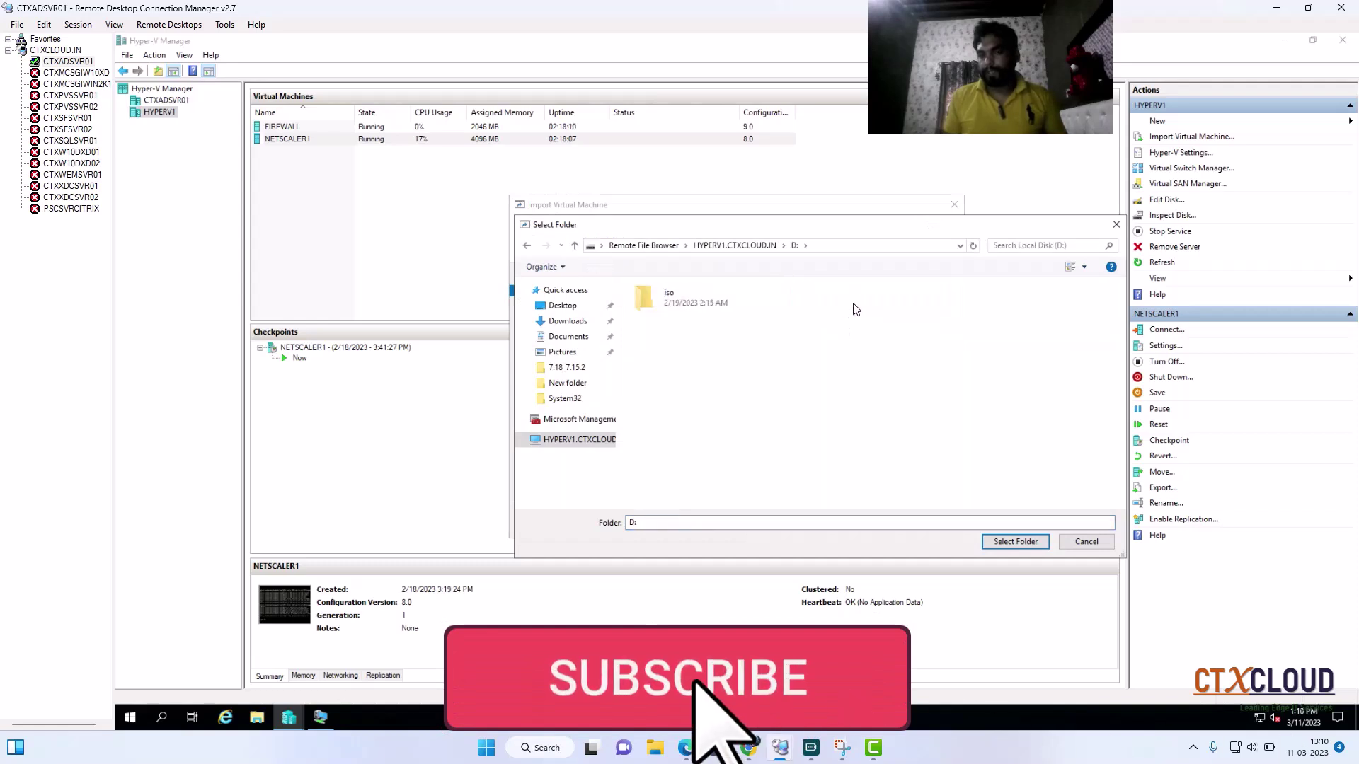
pyautogui.doubleClick(713, 312)
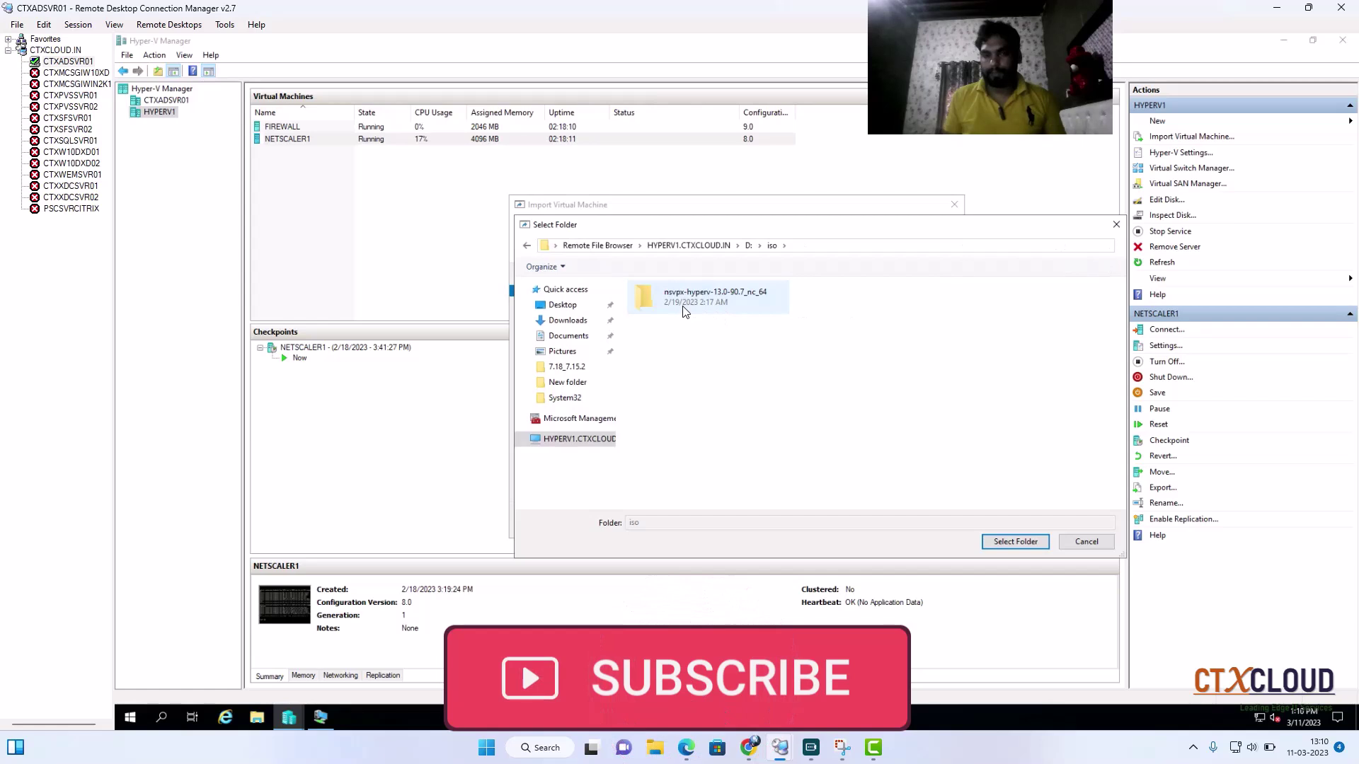
pyautogui.click(684, 312)
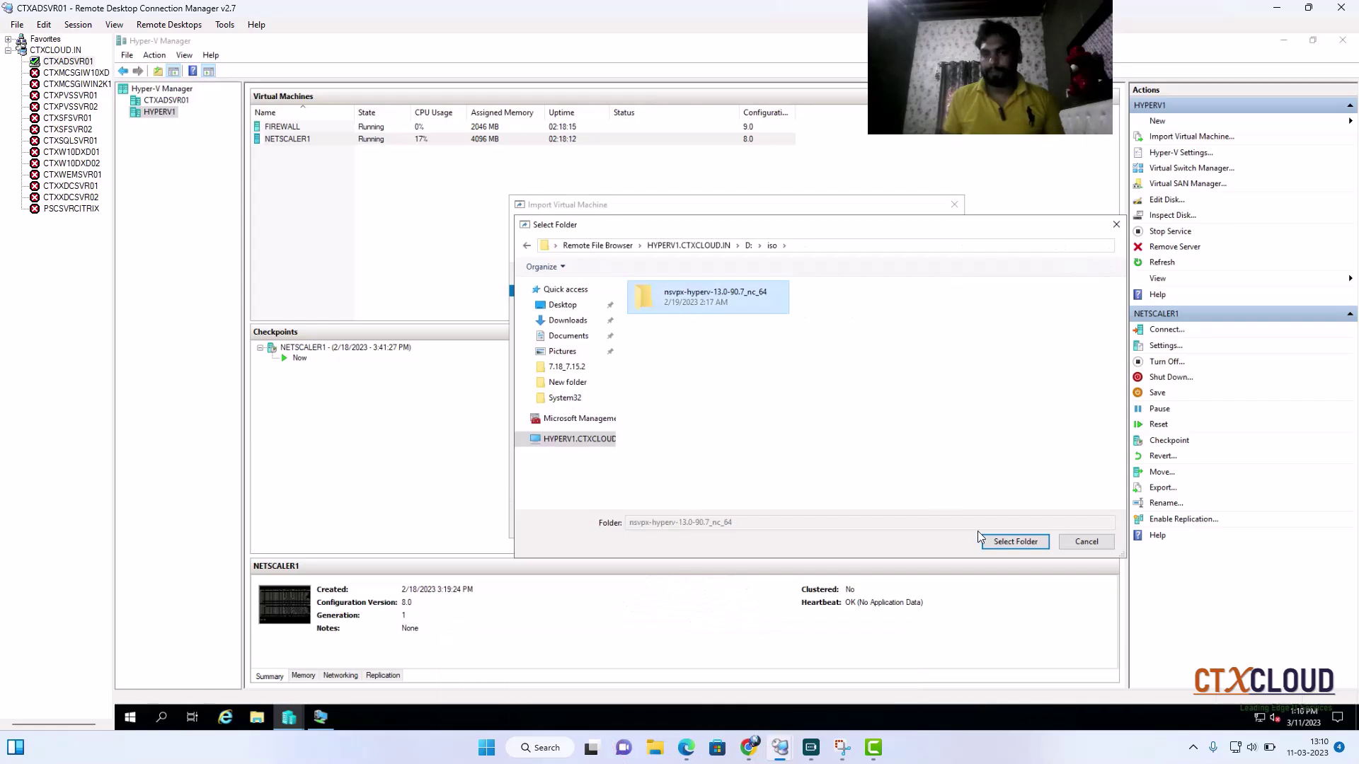
pyautogui.click(1011, 542)
pyautogui.click(829, 522)
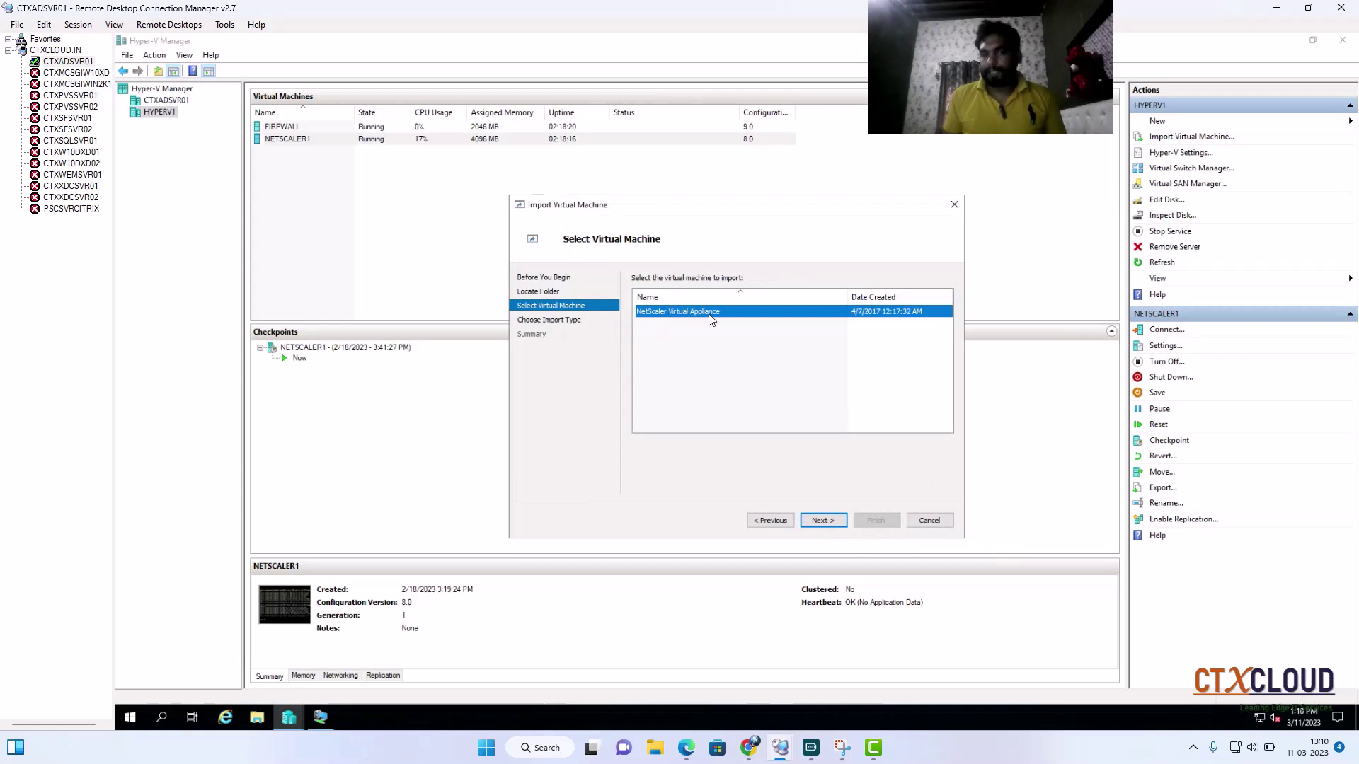
# Step: Import NetScaler Virtual Appliance as a copy with a new unique ID, keeping the default virtual machine file folders
pyautogui.click(841, 521)
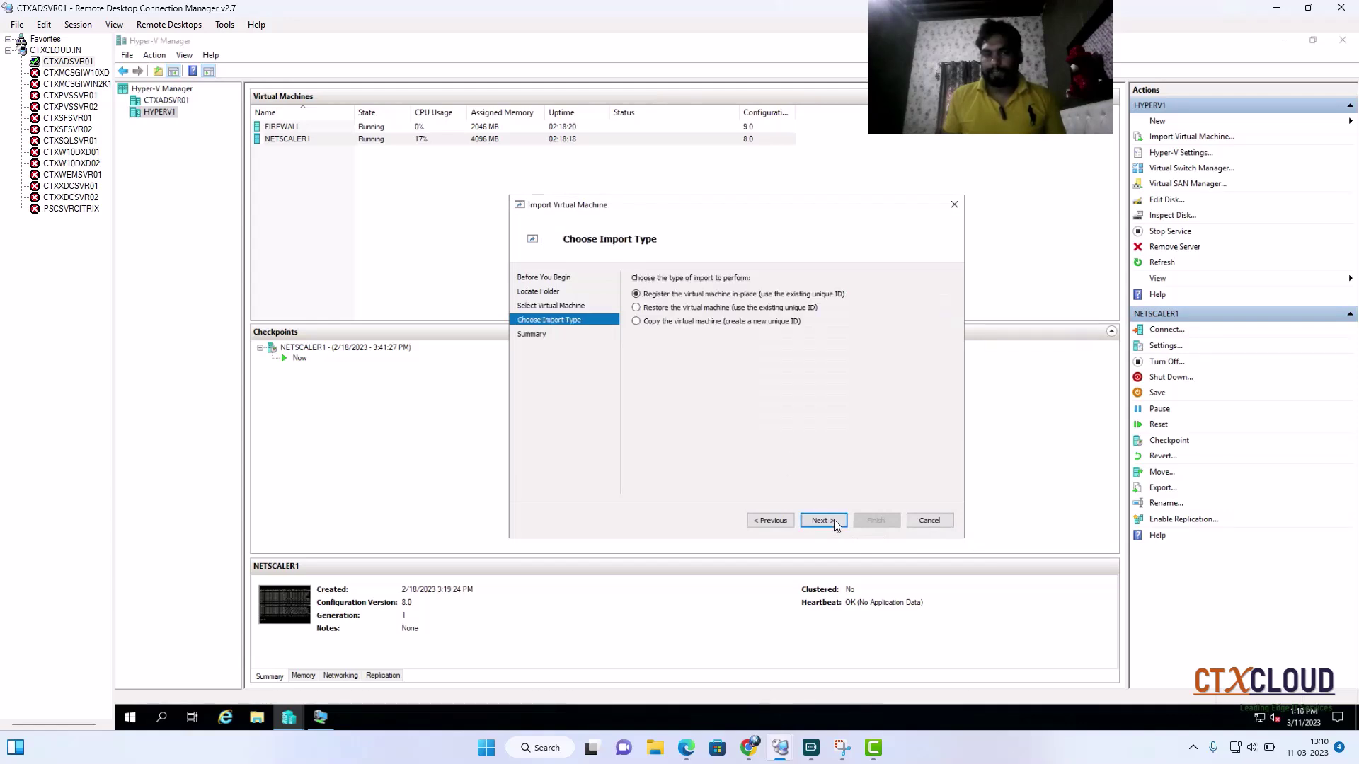
pyautogui.click(637, 322)
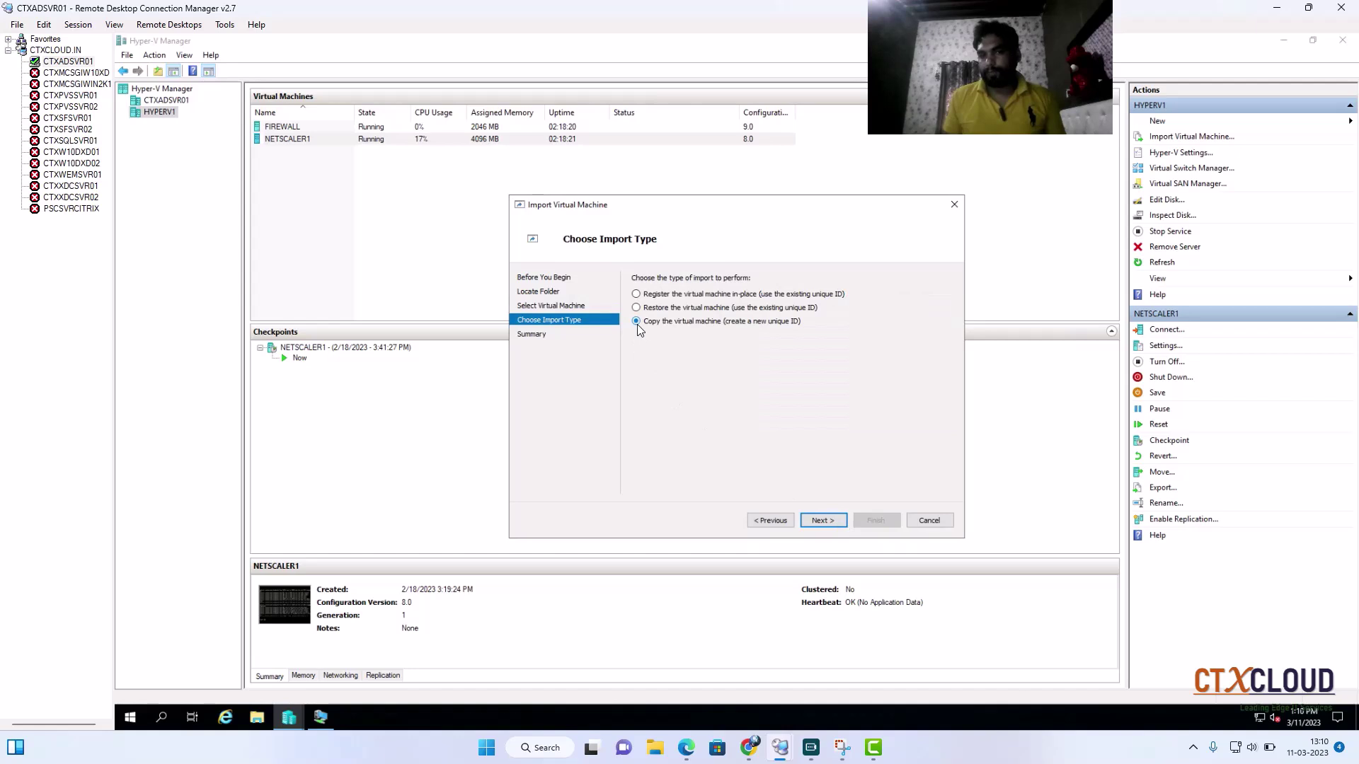
pyautogui.click(824, 521)
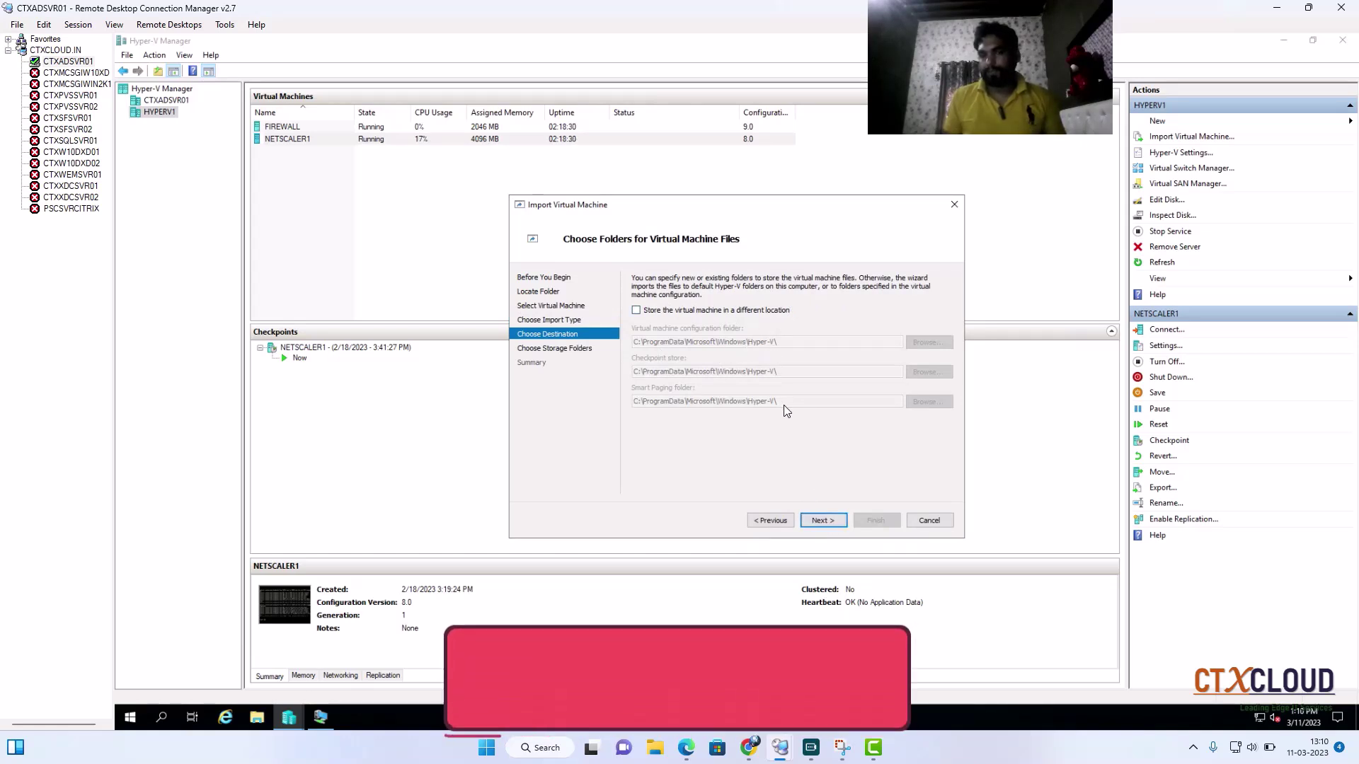
pyautogui.click(822, 521)
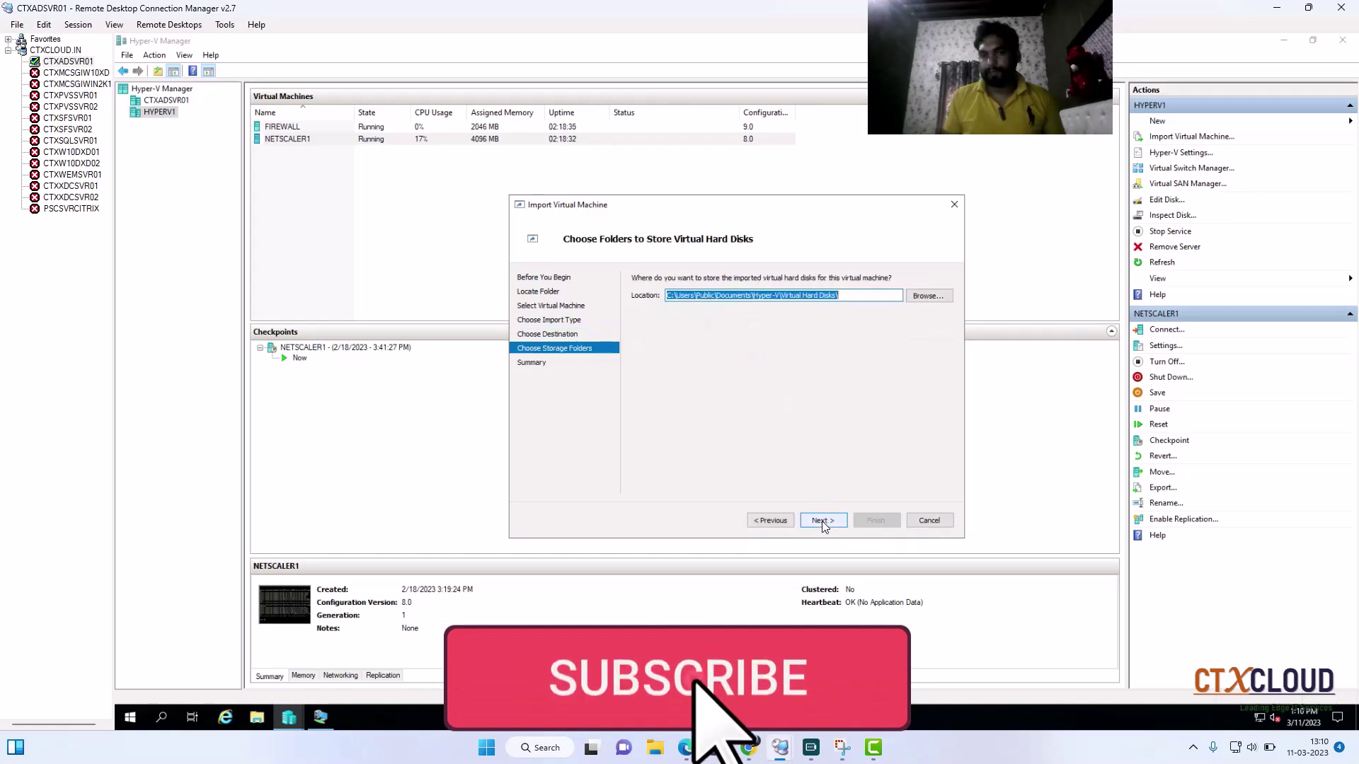
# Step: Store the imported virtual hard disks in the NETSCALER2 folder under Virtual Hard Disks and finish the import
pyautogui.click(914, 304)
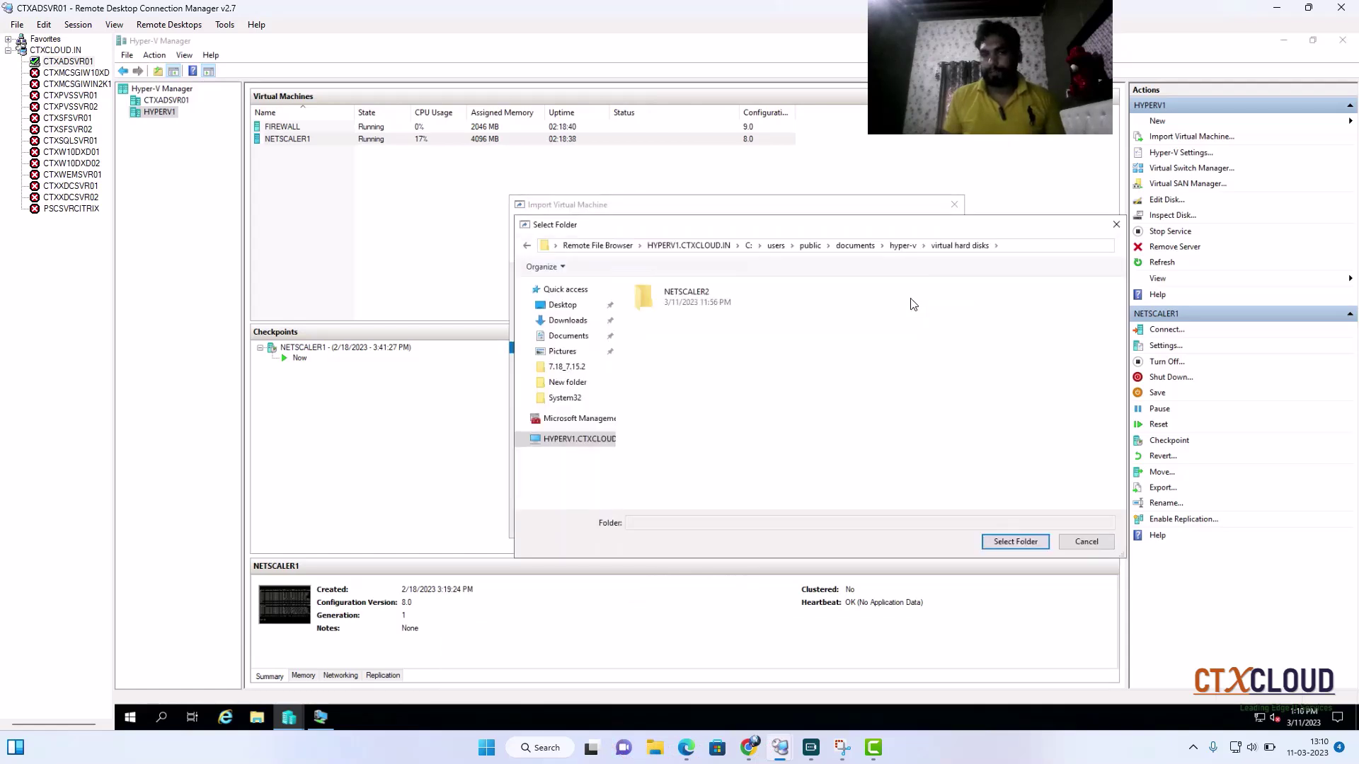
pyautogui.doubleClick(716, 312)
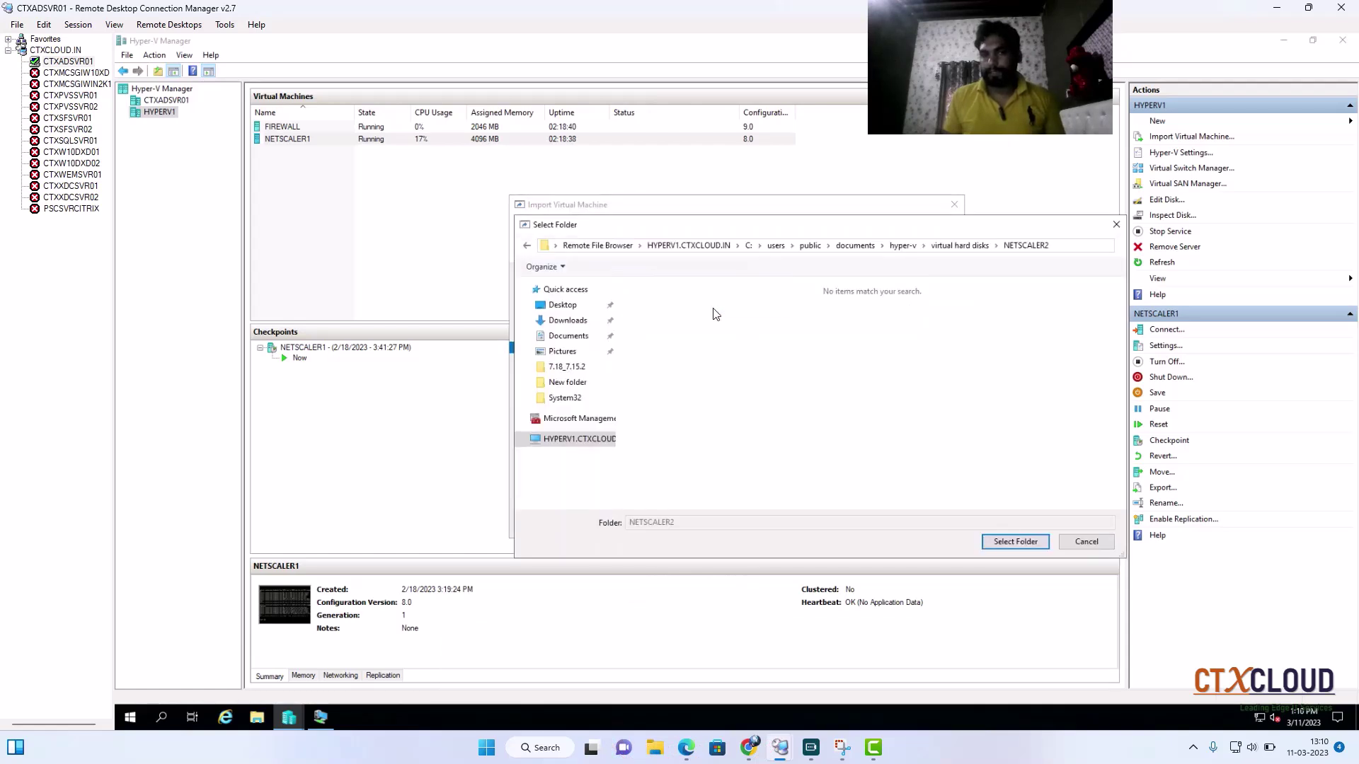
pyautogui.click(1014, 542)
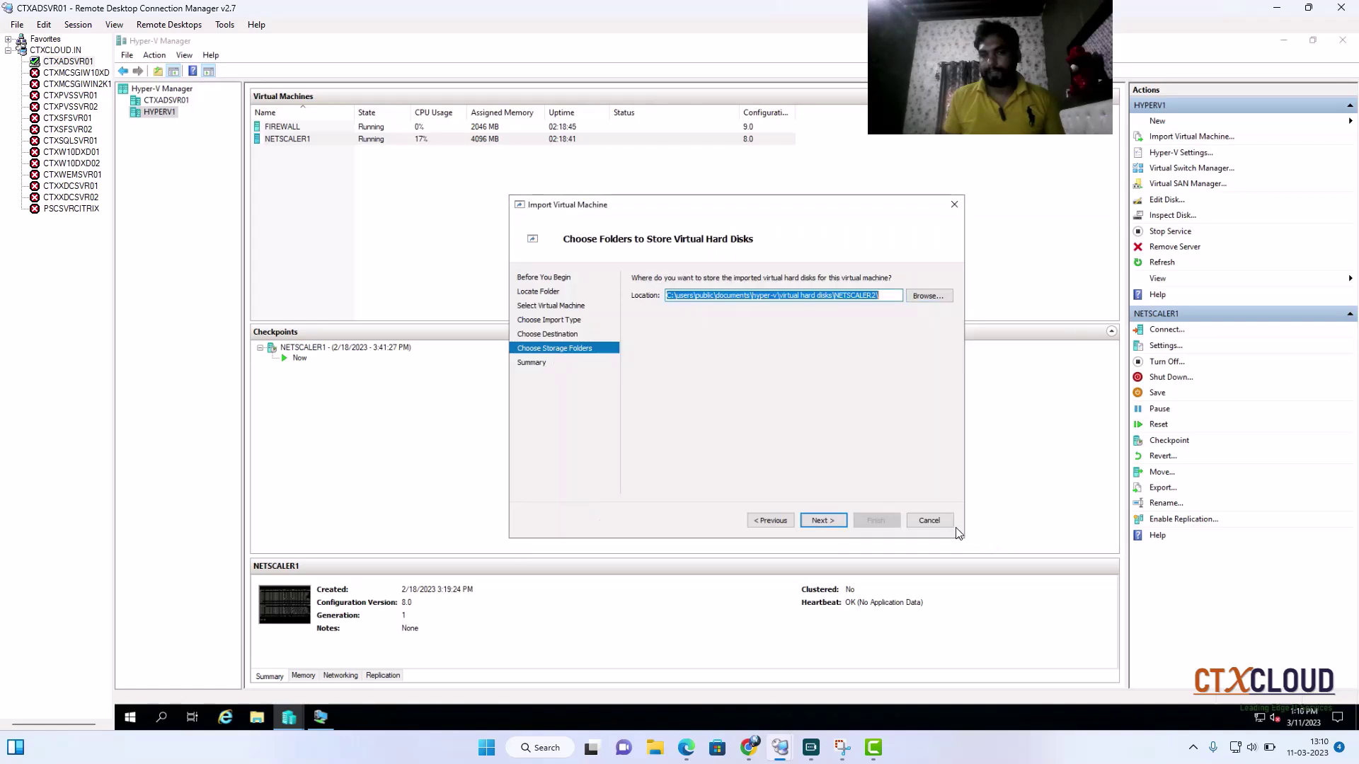
pyautogui.click(833, 522)
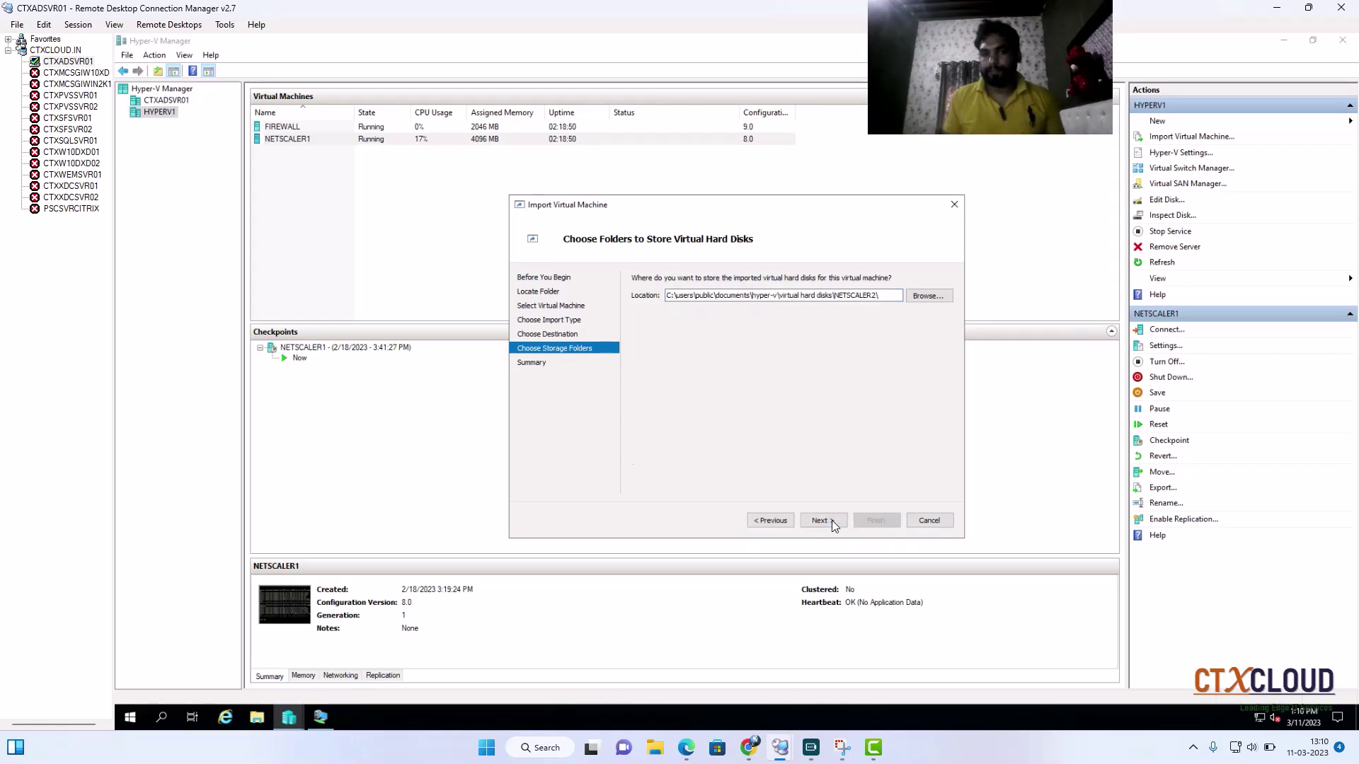
pyautogui.click(877, 521)
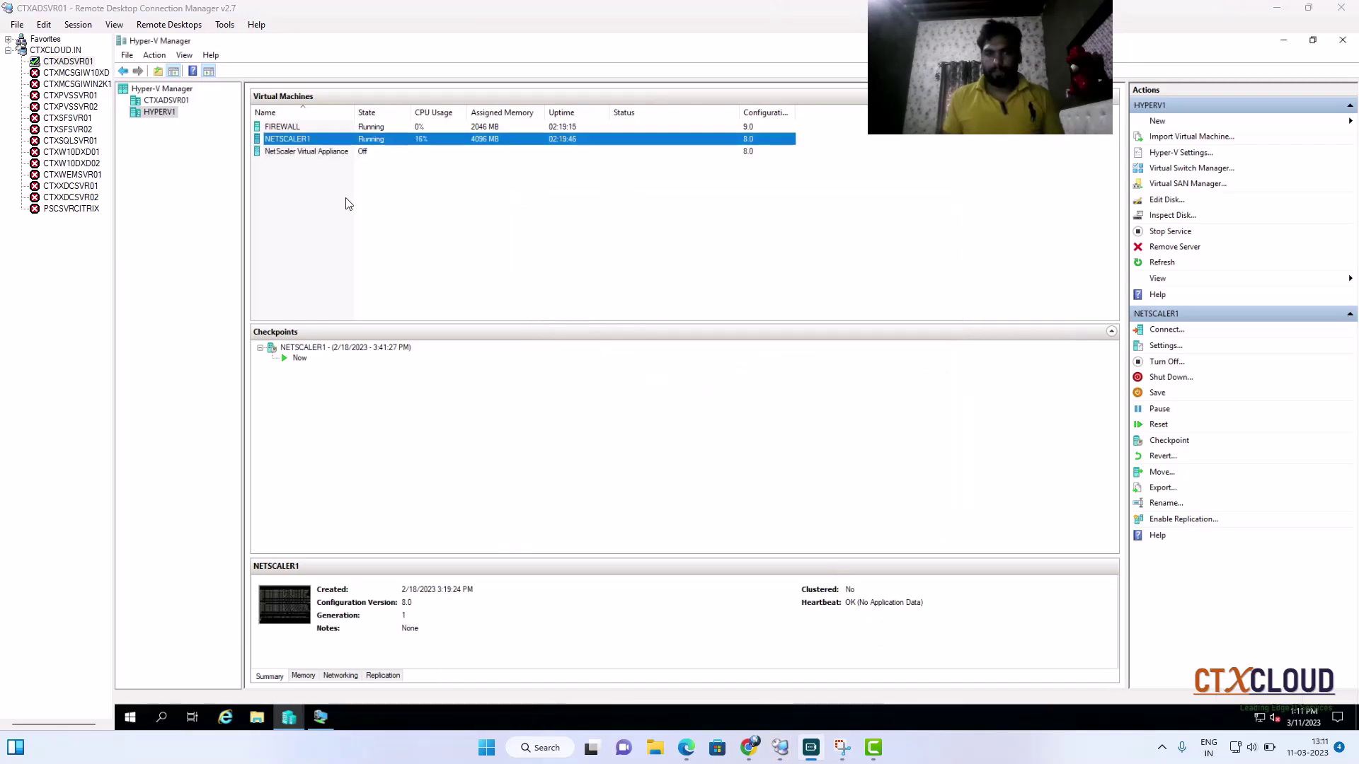
# Step: Open the settings of the imported NetScaler Virtual Appliance and close them
pyautogui.click(336, 151)
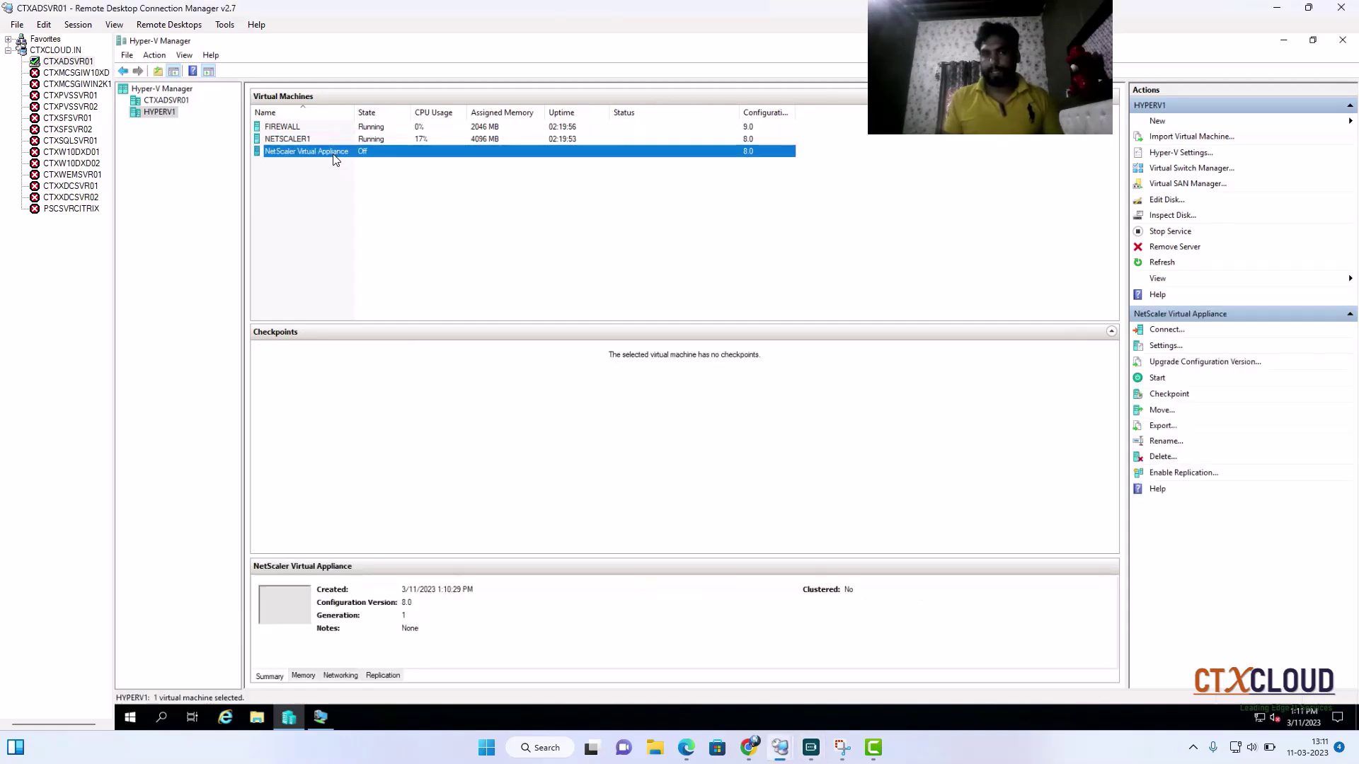
pyautogui.rightClick(319, 157)
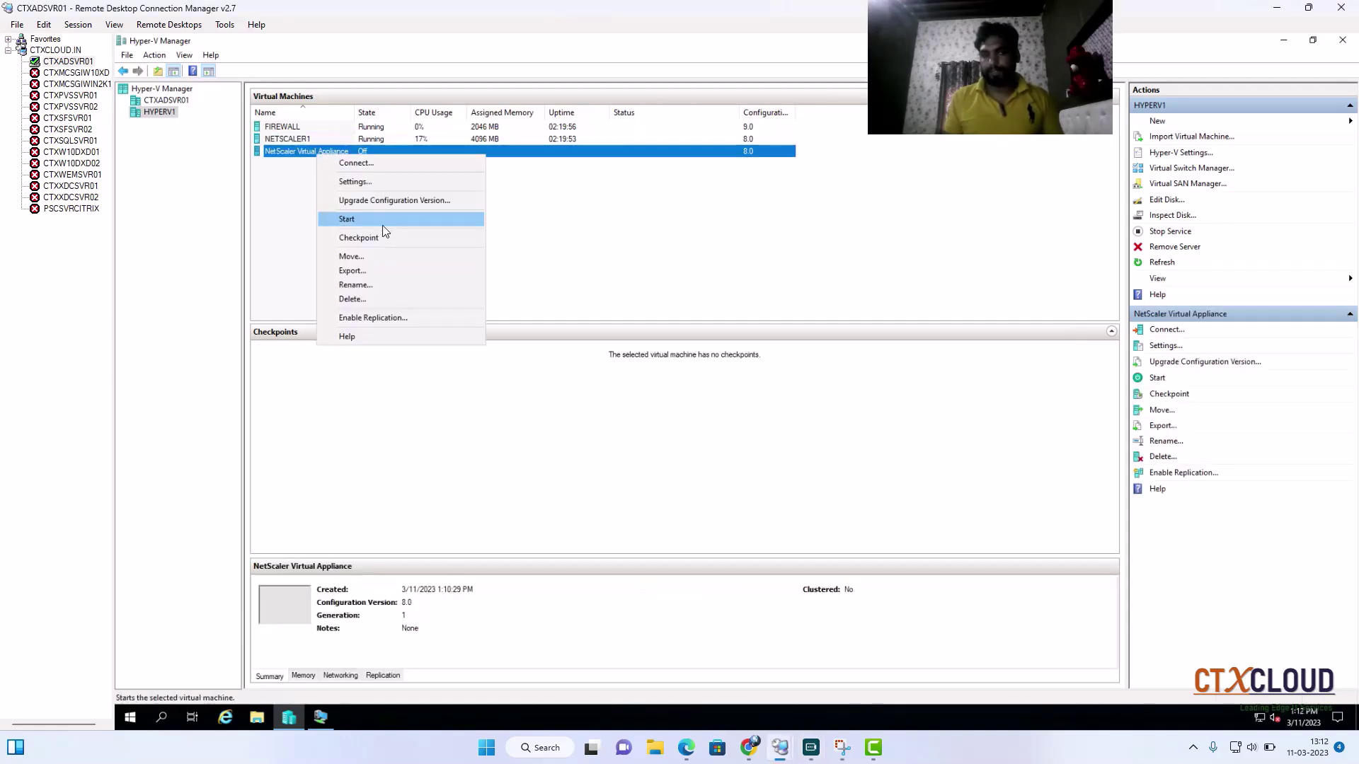
pyautogui.click(361, 182)
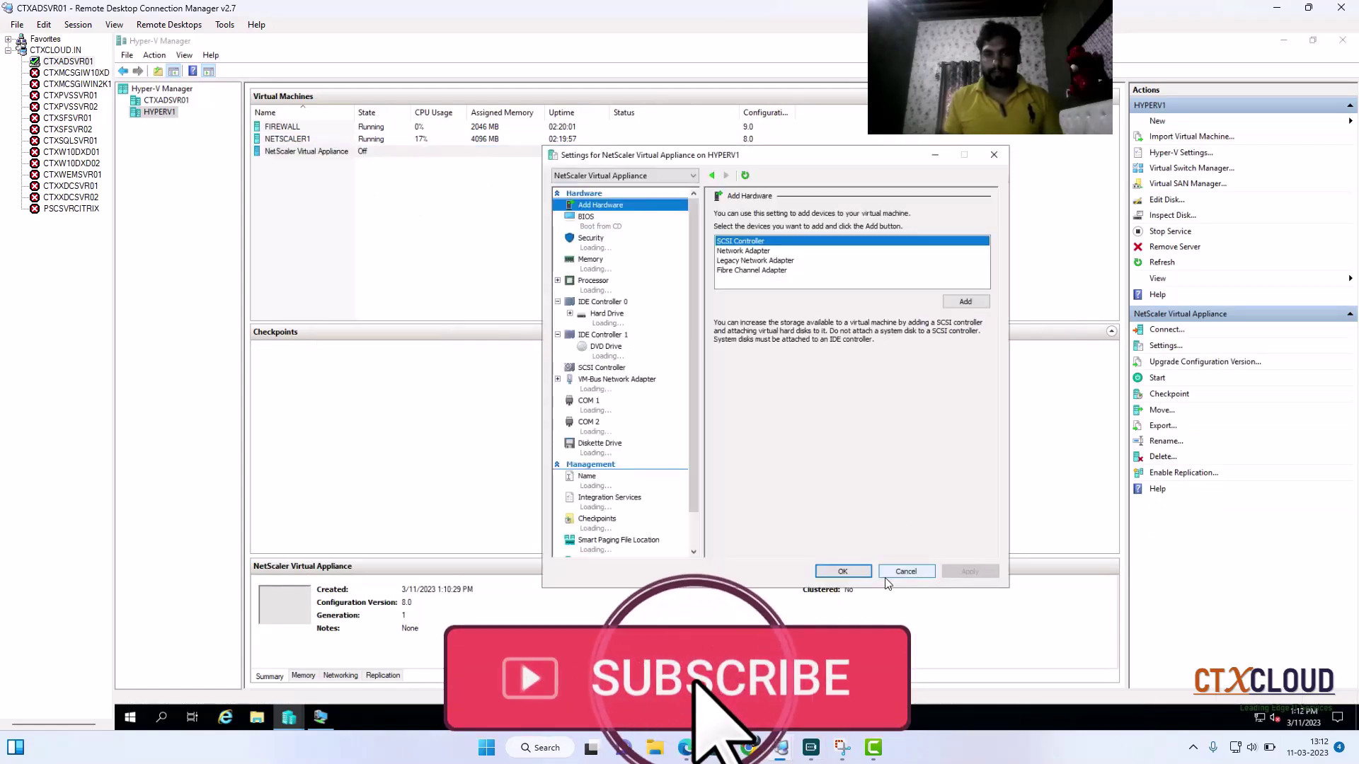
pyautogui.click(843, 571)
# Step: Rename the NetScaler Virtual Appliance machine to NETSCALER2 and select it in the virtual machine list
pyautogui.rightClick(341, 158)
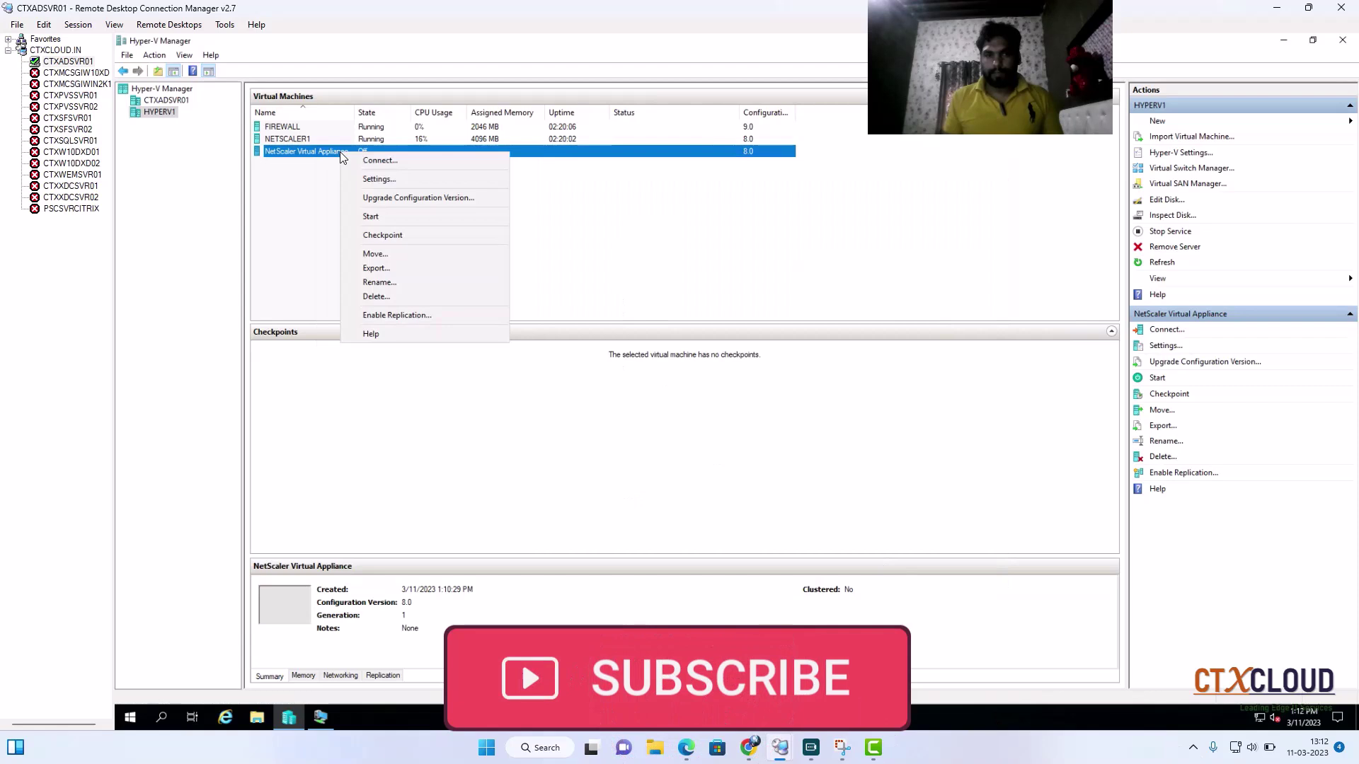
pyautogui.click(380, 282)
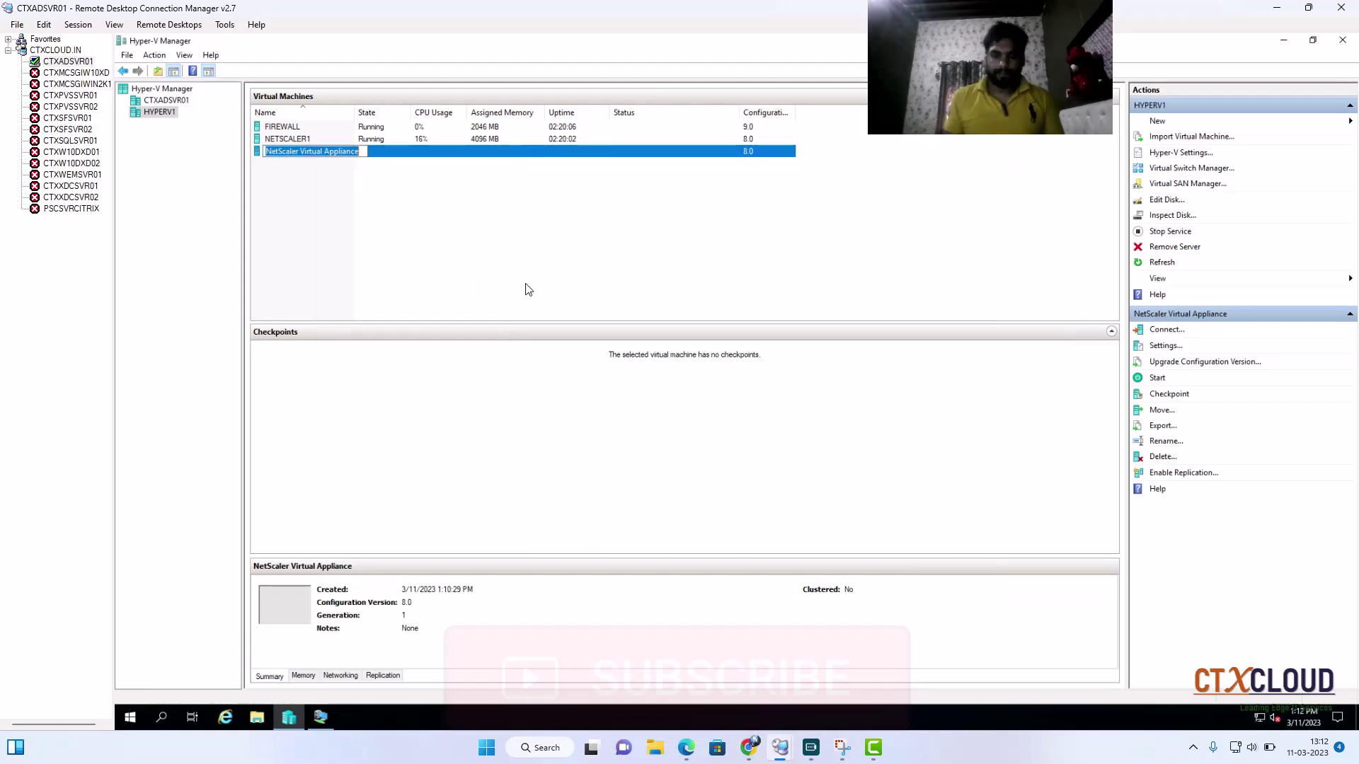
pyautogui.write('NETSCALER2')
pyautogui.click(544, 287)
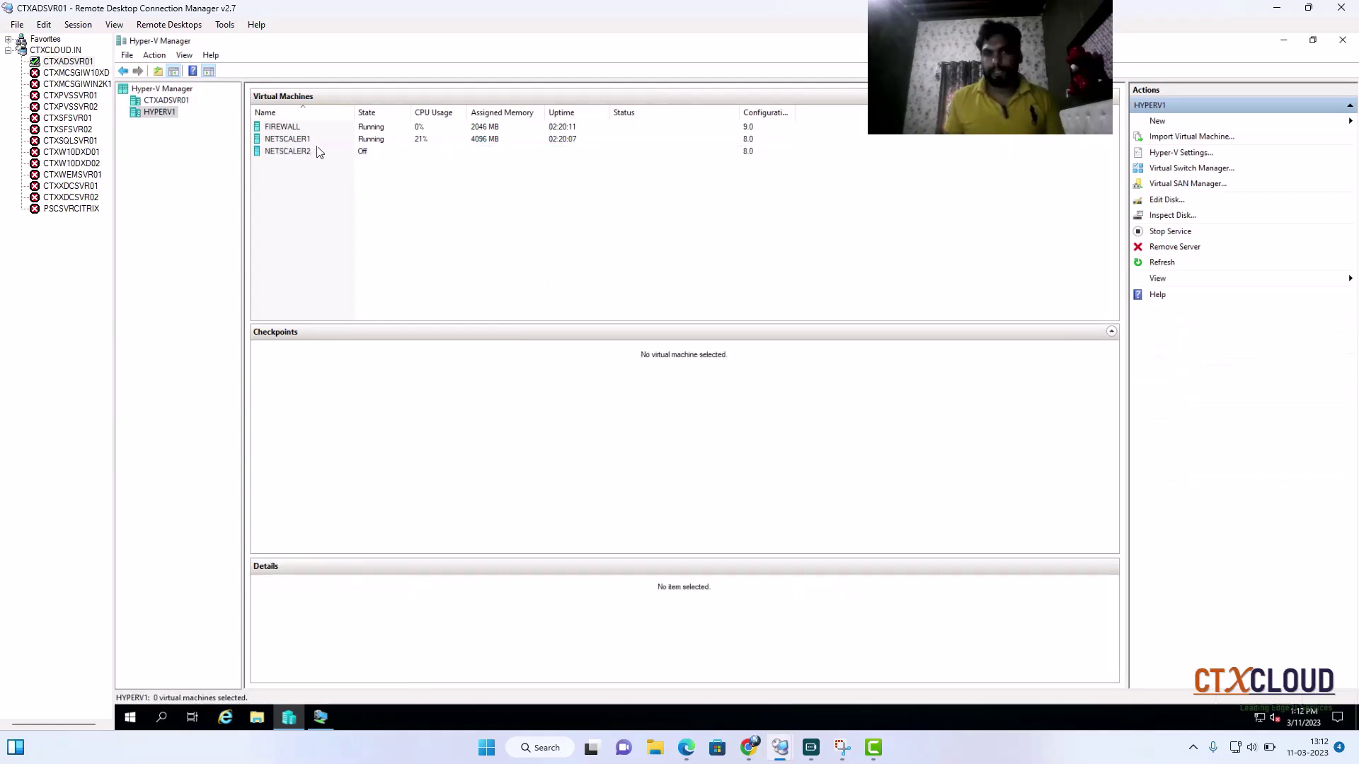
pyautogui.click(346, 154)
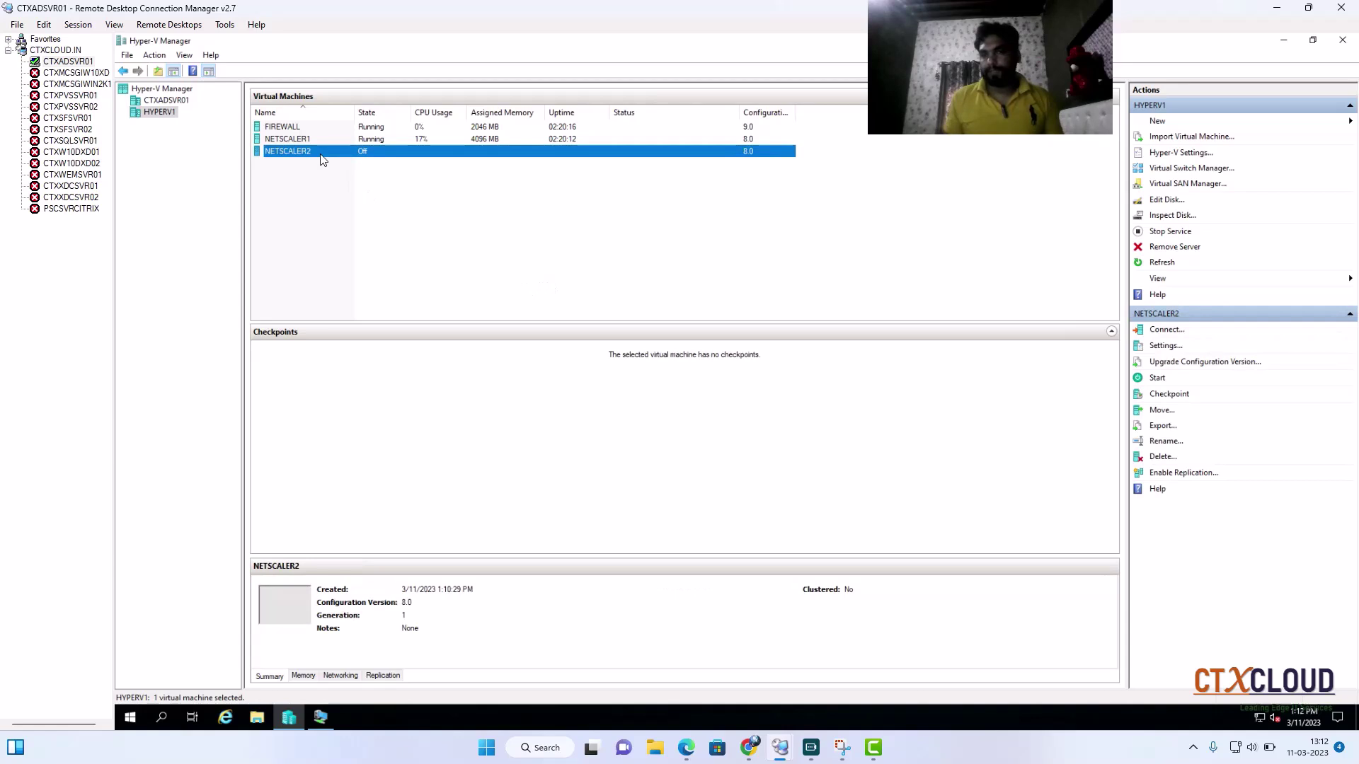
# Step: Remove the unconnected VM-Bus network adapter from the NETSCALER2 virtual machine and save its settings
pyautogui.rightClick(320, 154)
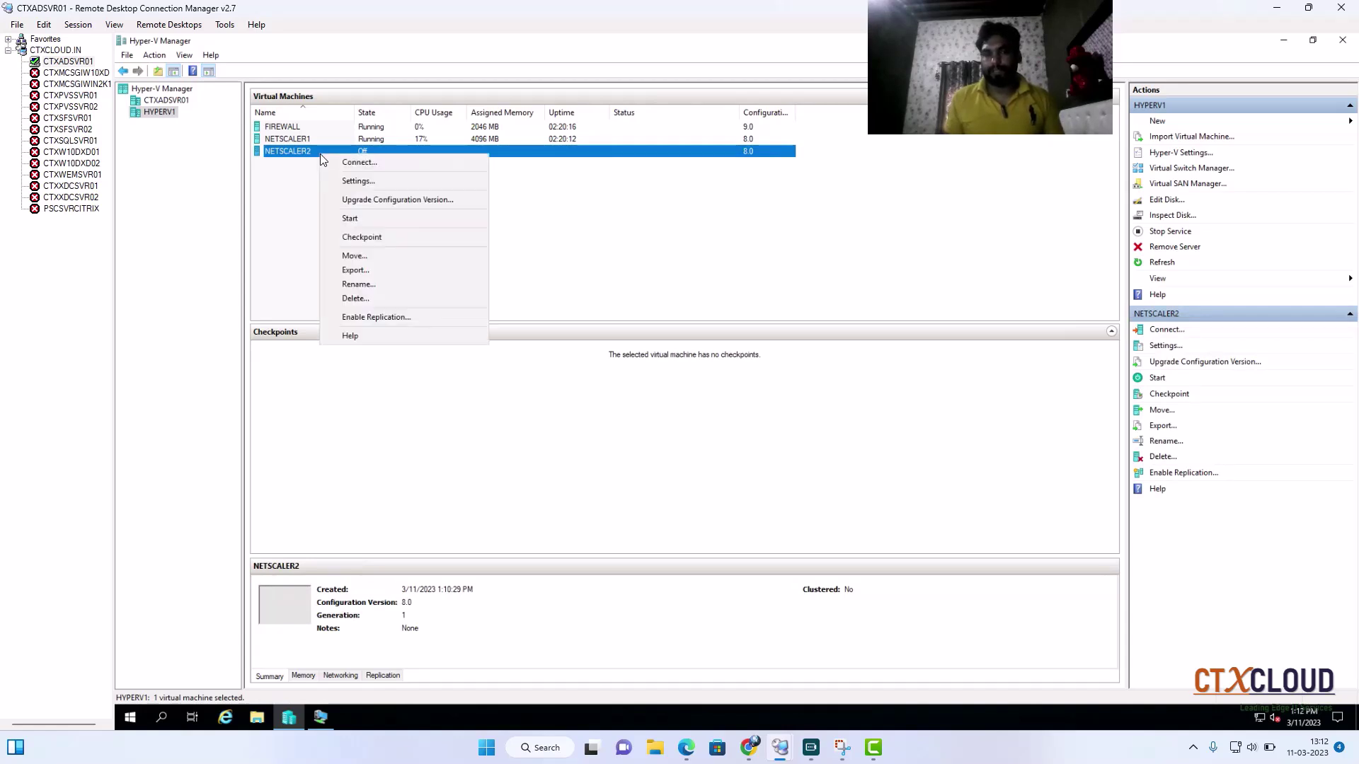
pyautogui.click(365, 186)
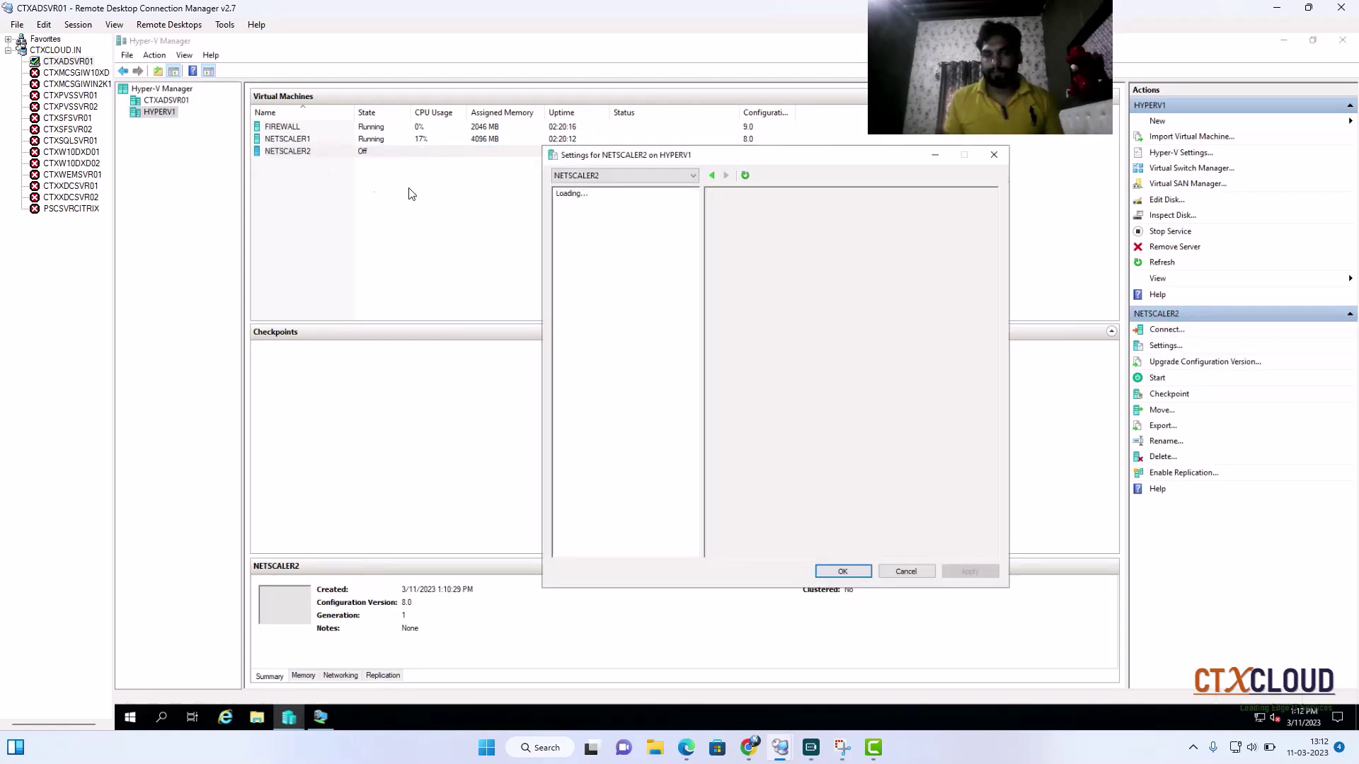
pyautogui.moveTo(697, 156); pyautogui.dragTo(645, 93)
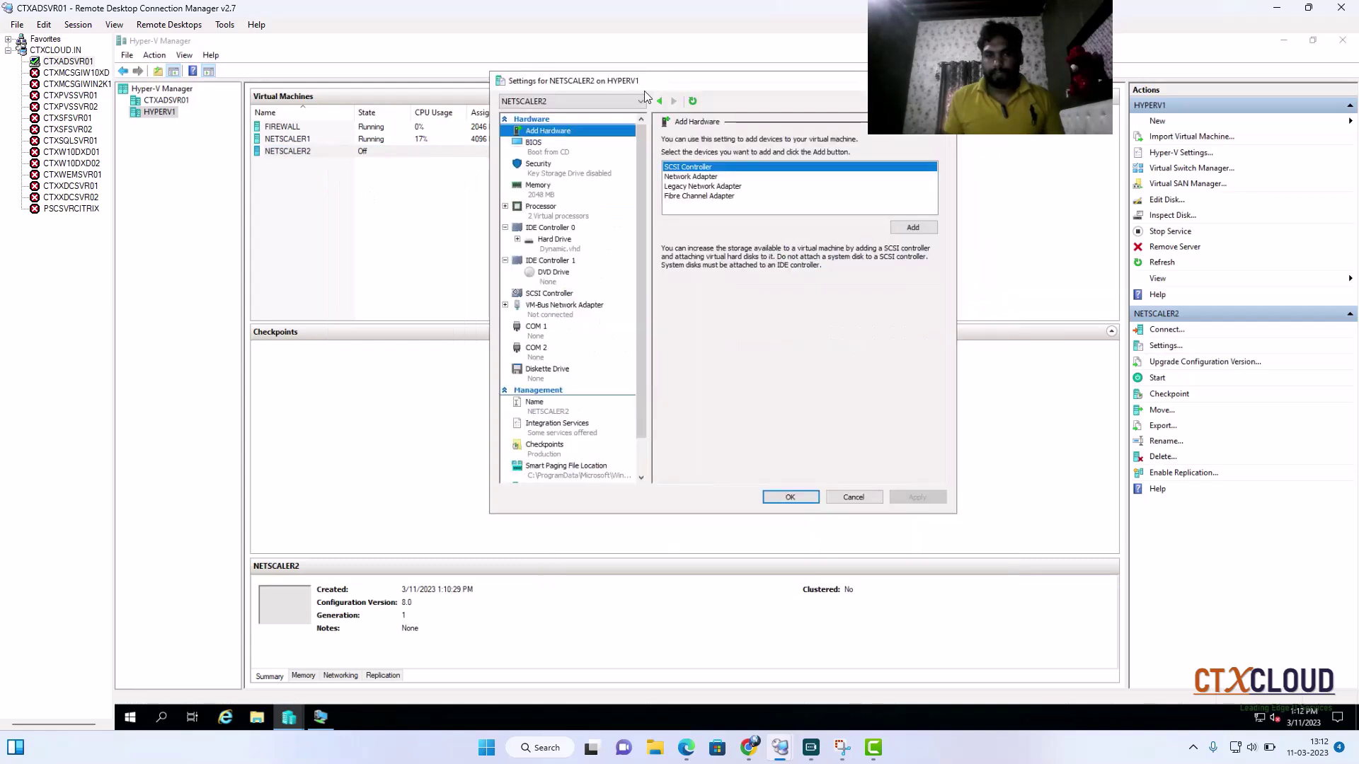
pyautogui.click(510, 307)
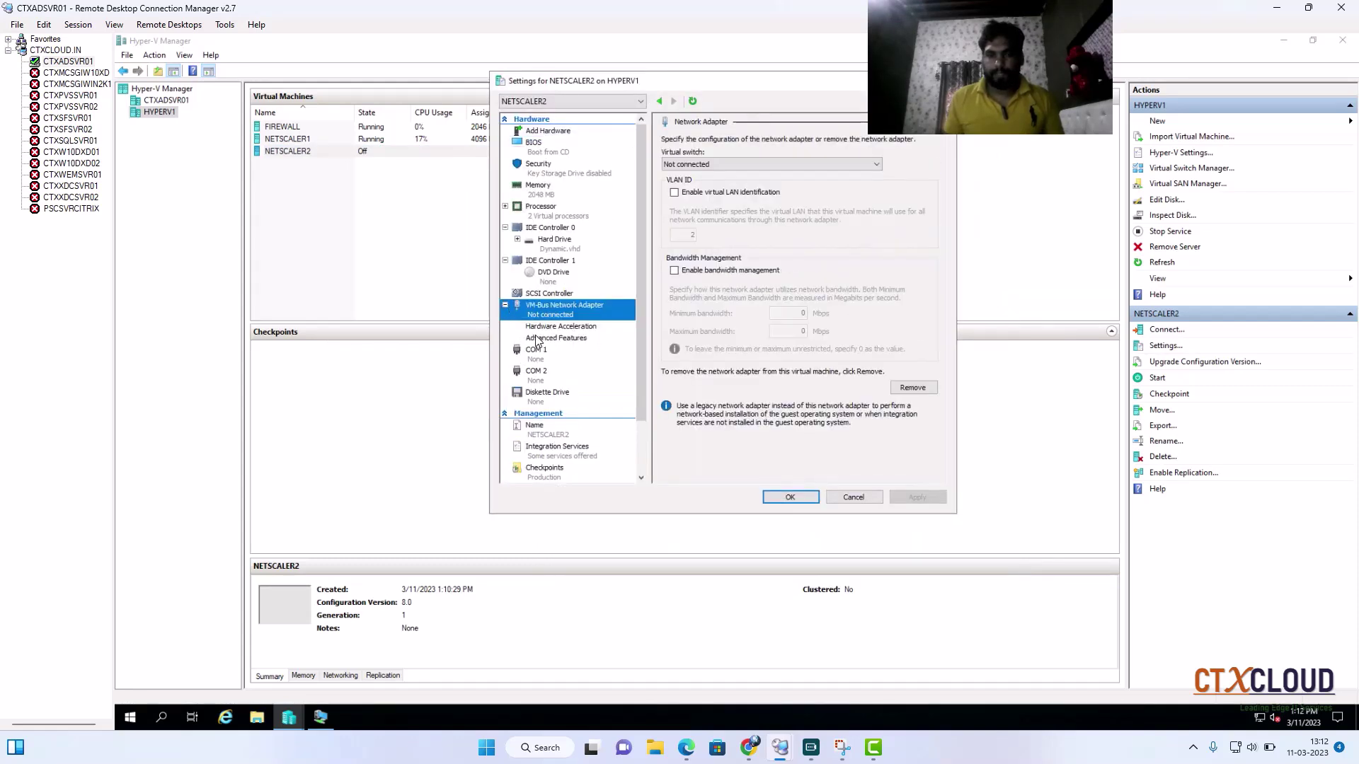
pyautogui.click(909, 389)
pyautogui.click(790, 497)
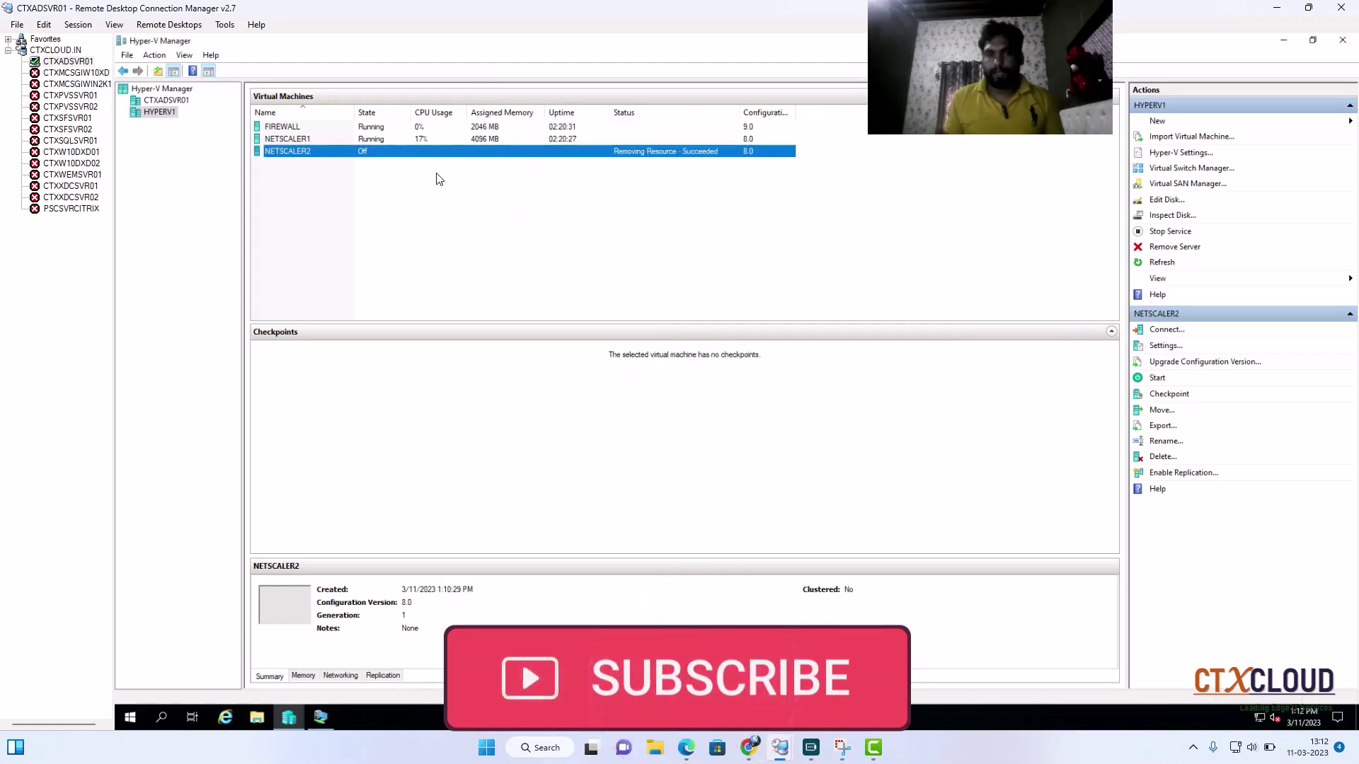
# Step: Add a new standard Network Adapter to the NETSCALER2 virtual machine's hardware and save the settings
pyautogui.rightClick(443, 150)
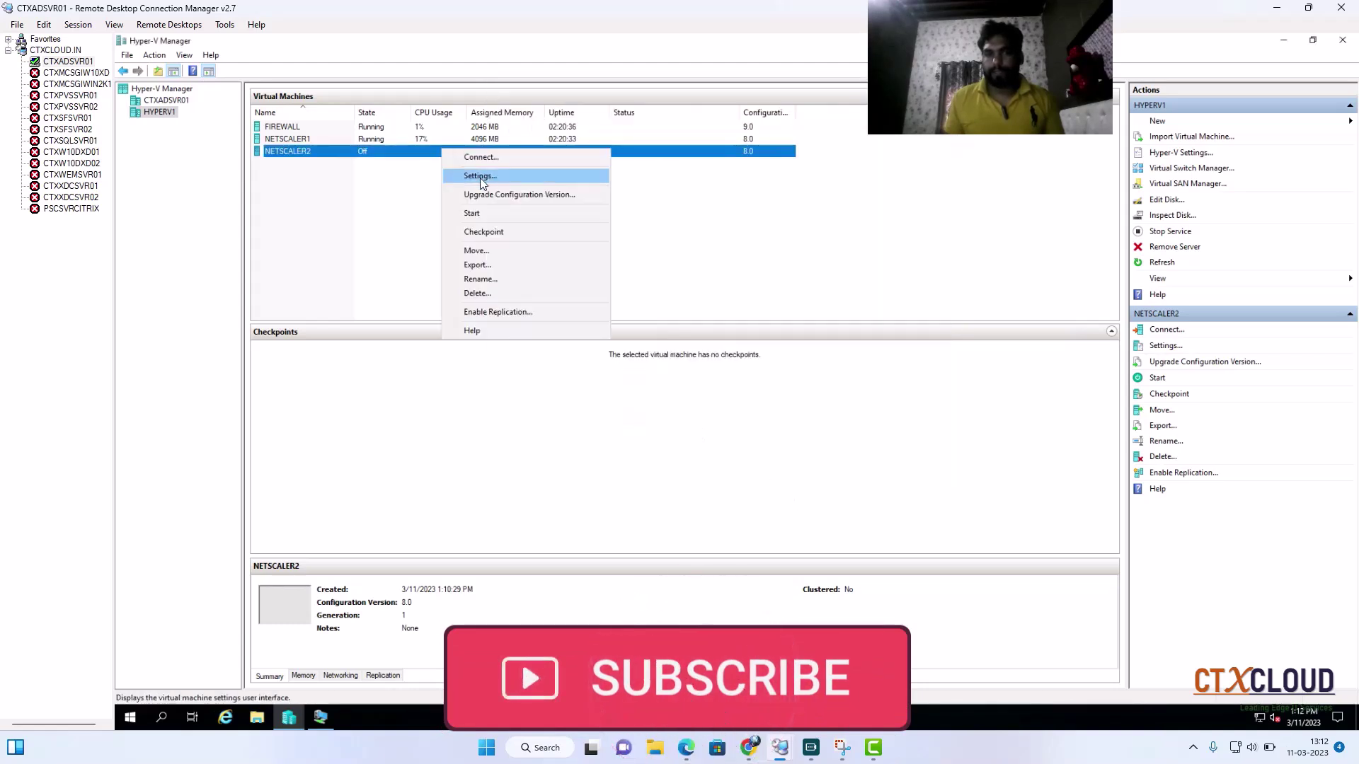
pyautogui.click(480, 177)
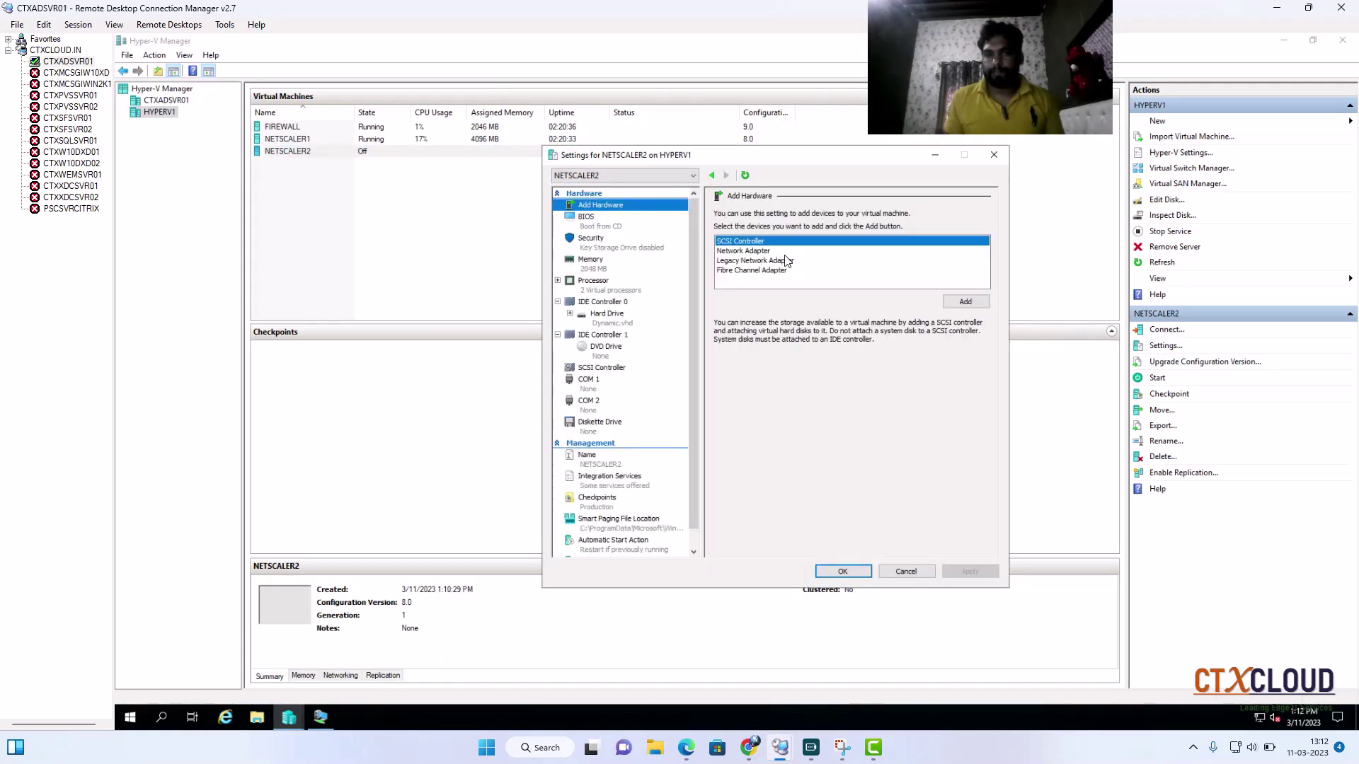
pyautogui.click(742, 252)
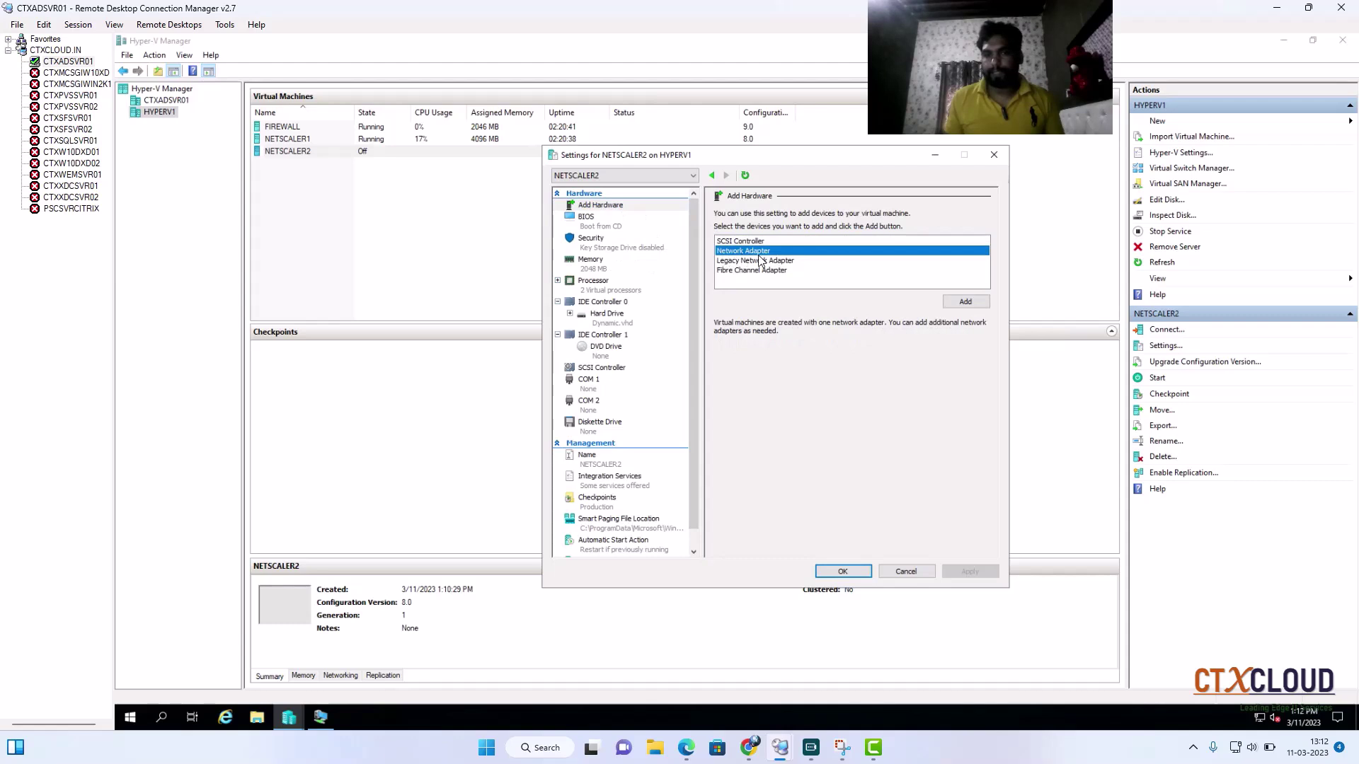
pyautogui.click(967, 303)
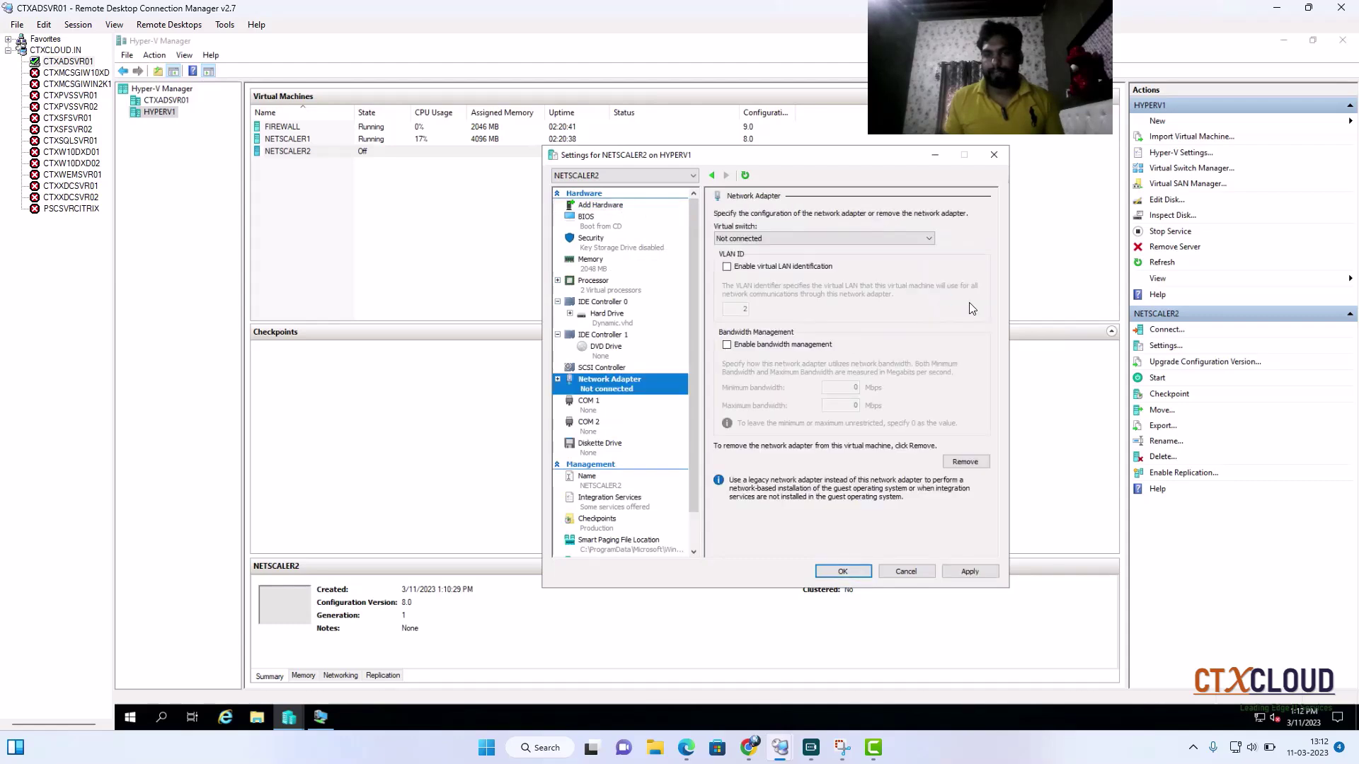
pyautogui.click(844, 571)
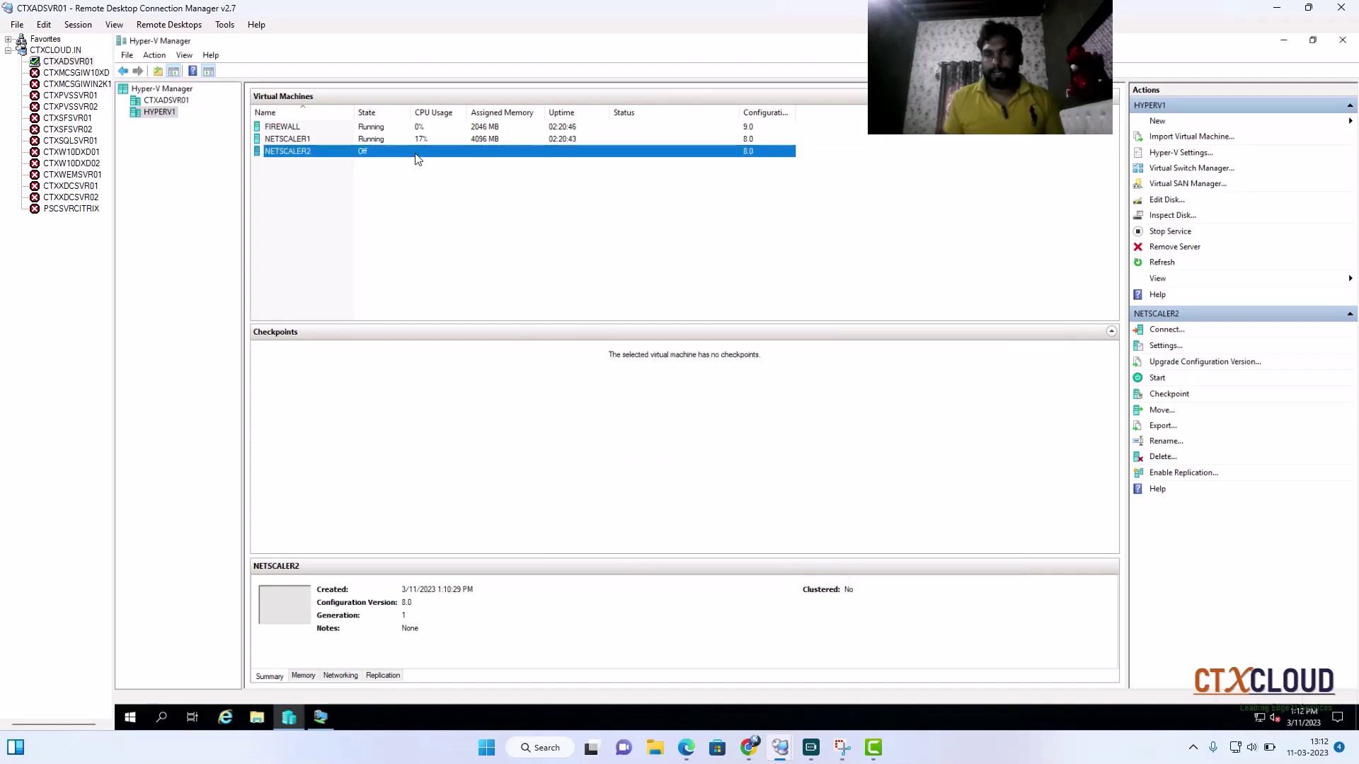
# Step: Connect NETSCALER2's network adapter to the EXTERNAL-LAN virtual switch and save the settings
pyautogui.rightClick(415, 154)
pyautogui.click(468, 181)
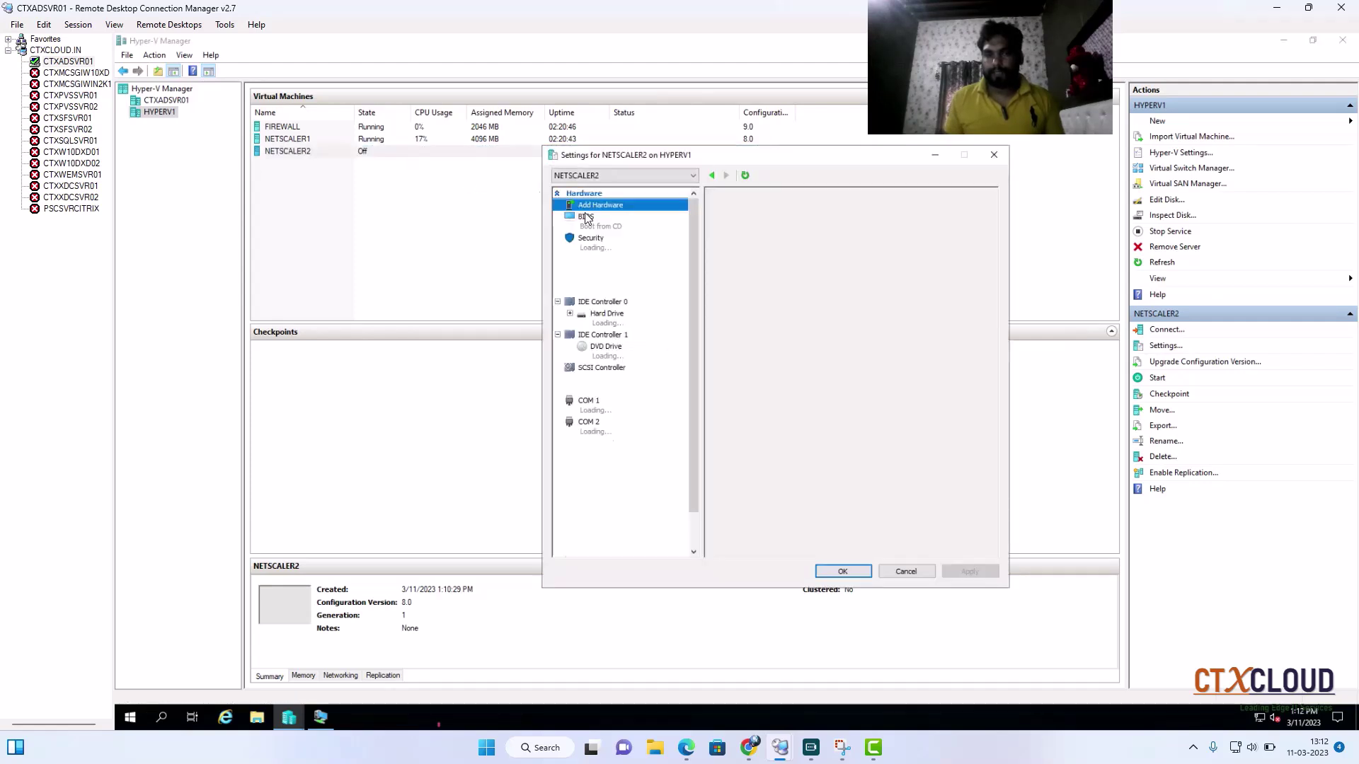
pyautogui.click(606, 391)
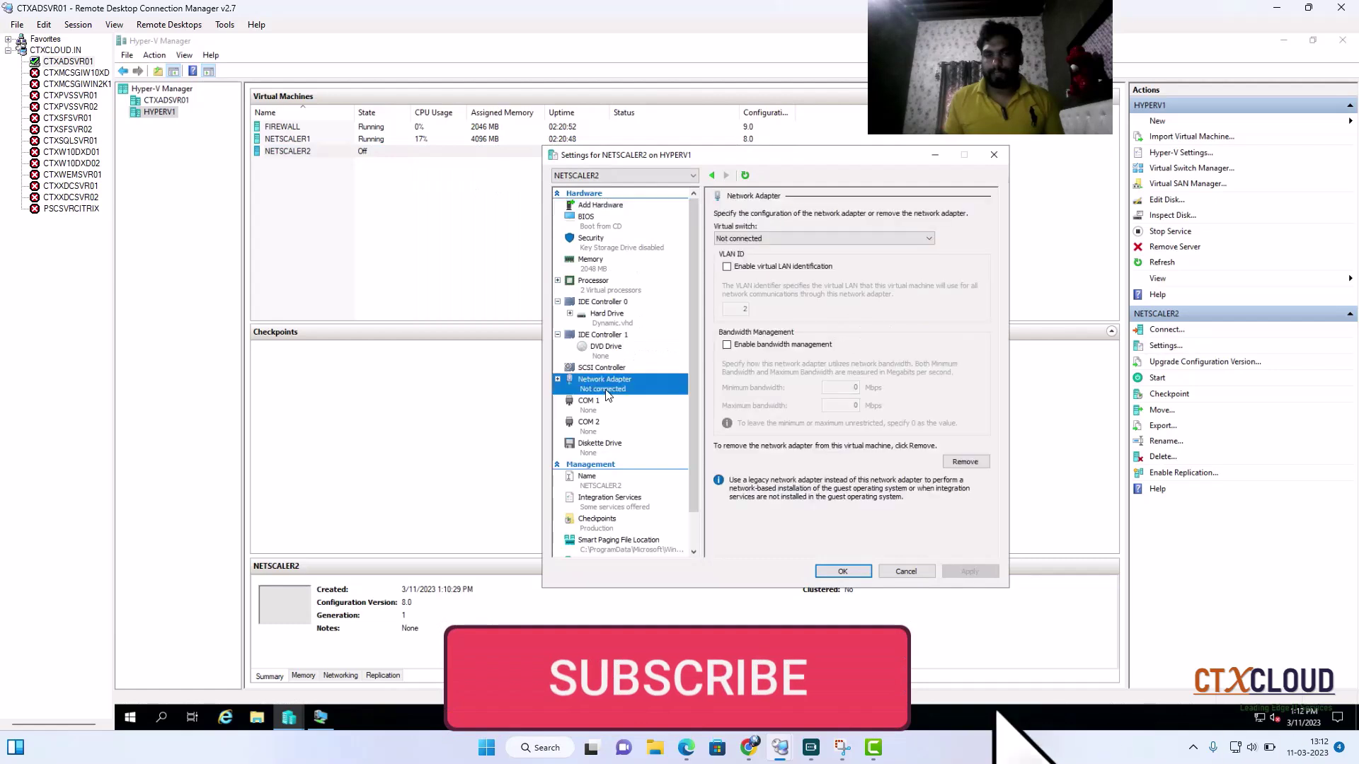
pyautogui.click(757, 239)
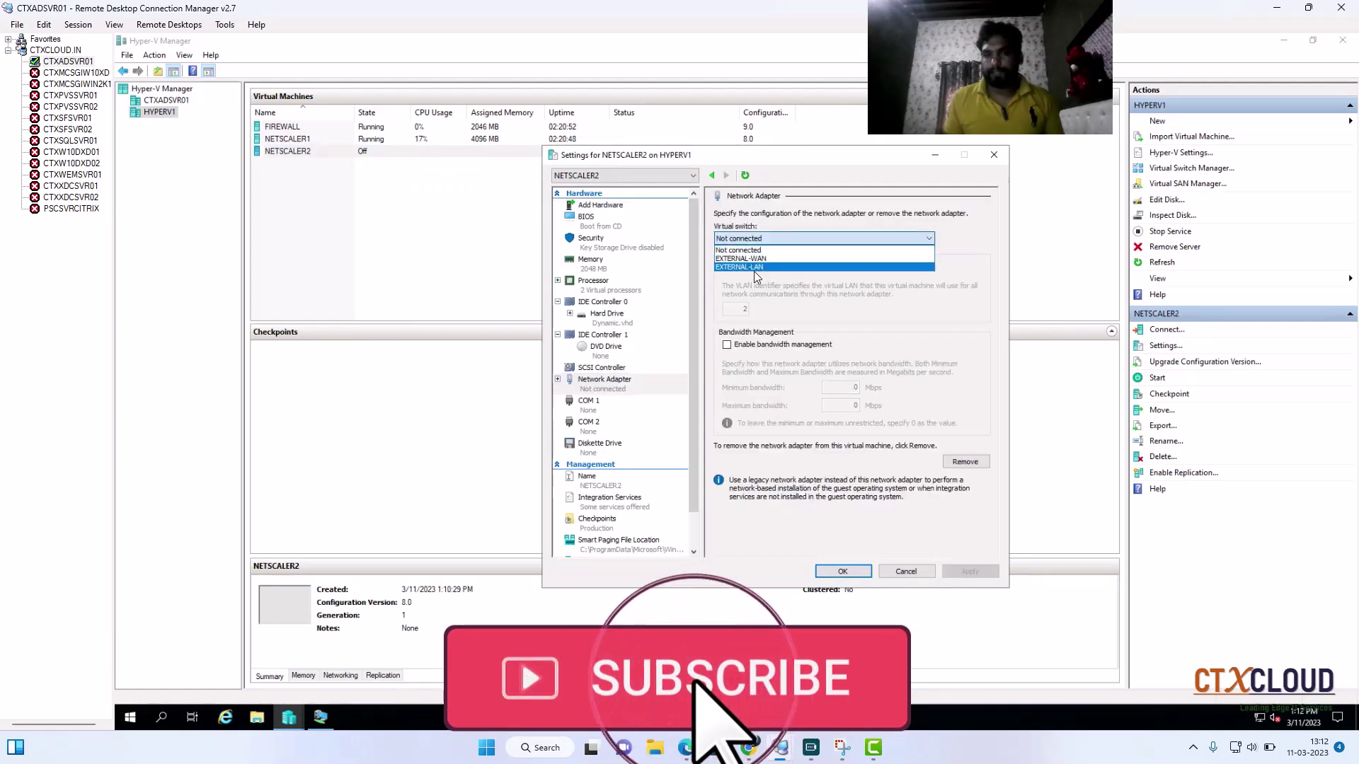
pyautogui.click(754, 269)
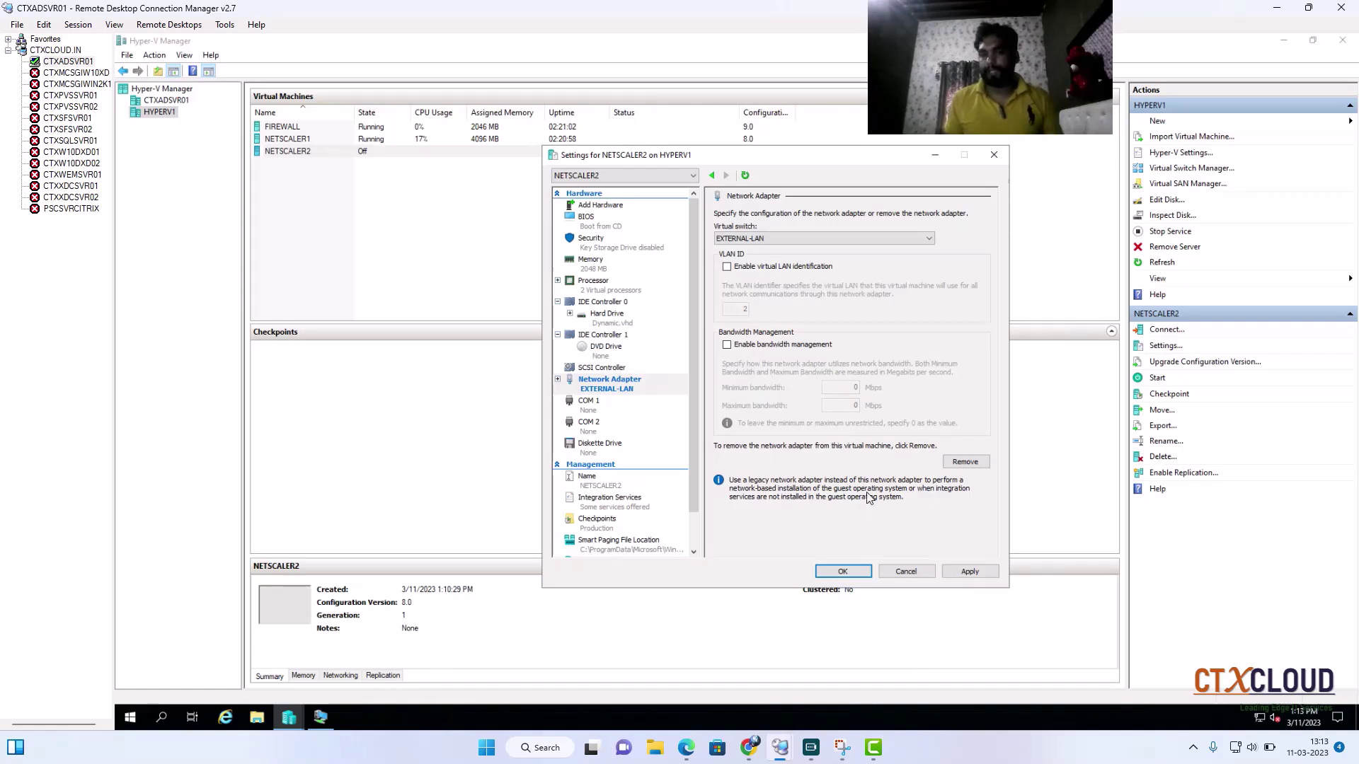
pyautogui.click(837, 570)
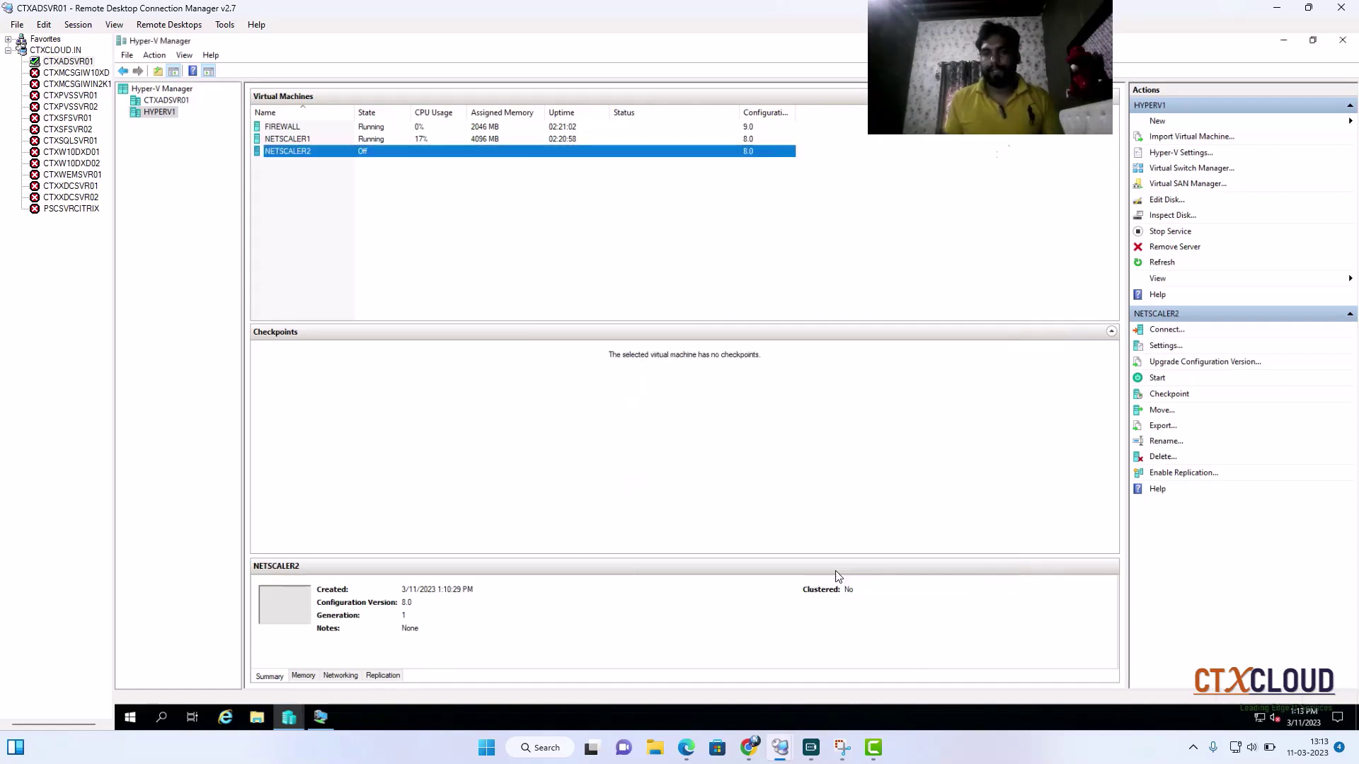
# Step: Start NETSCALER2 and set the Citrix ADC's IPv4 address to 192.168.1.110 in its console
pyautogui.rightClick(381, 161)
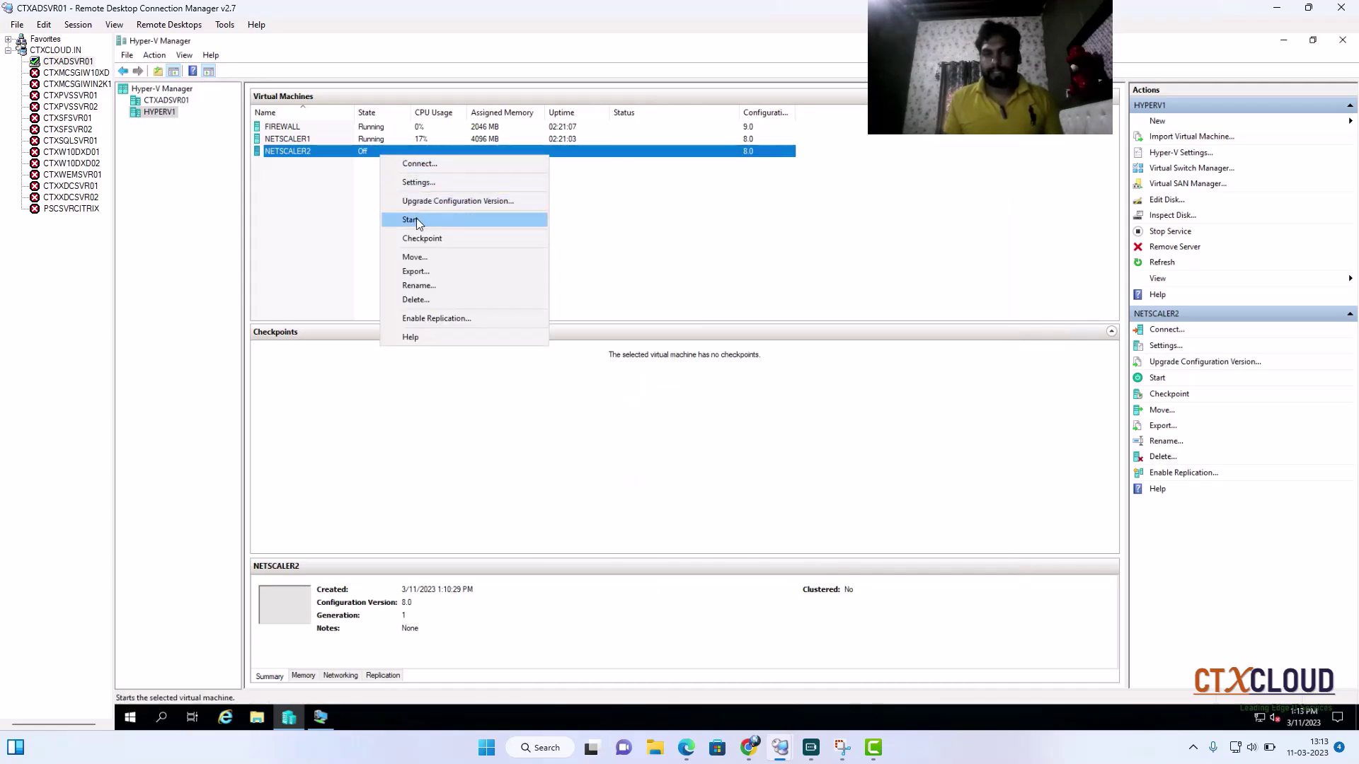
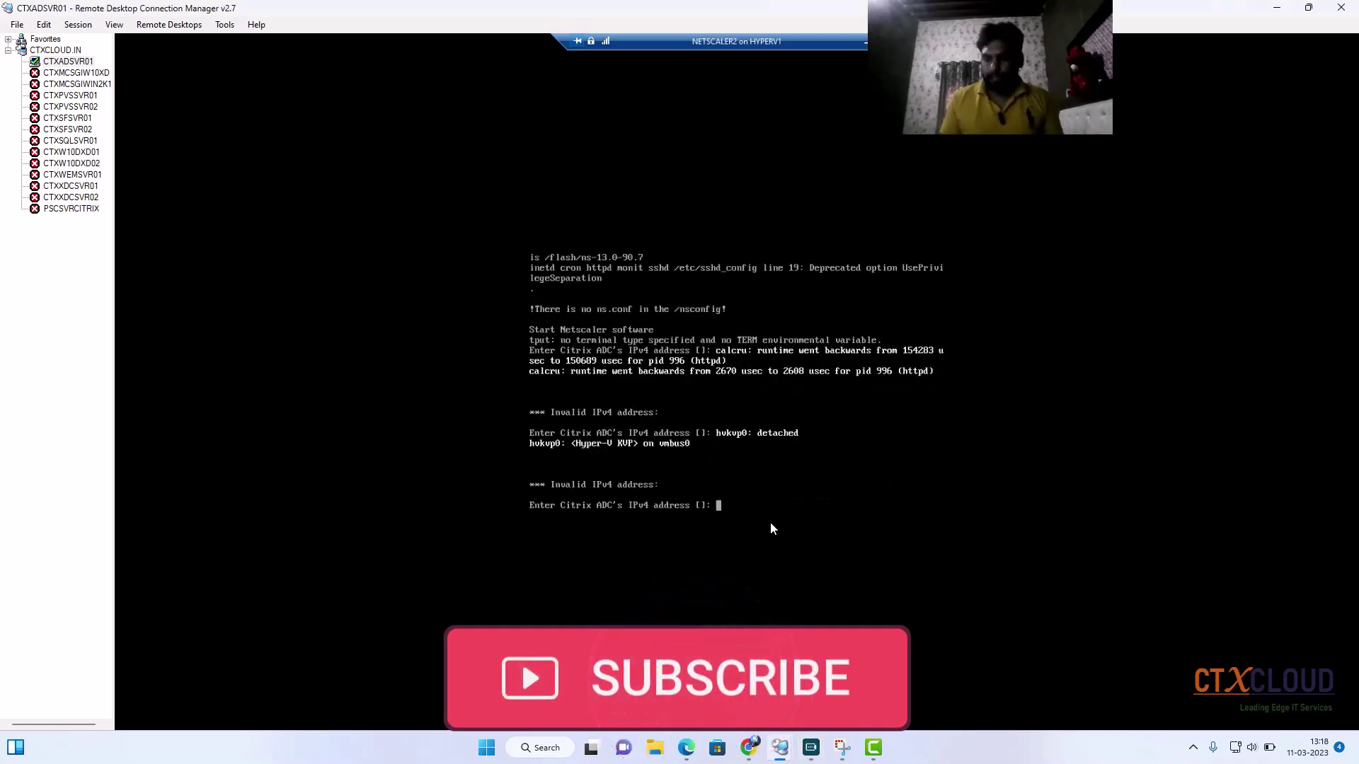
pyautogui.write('192.168')
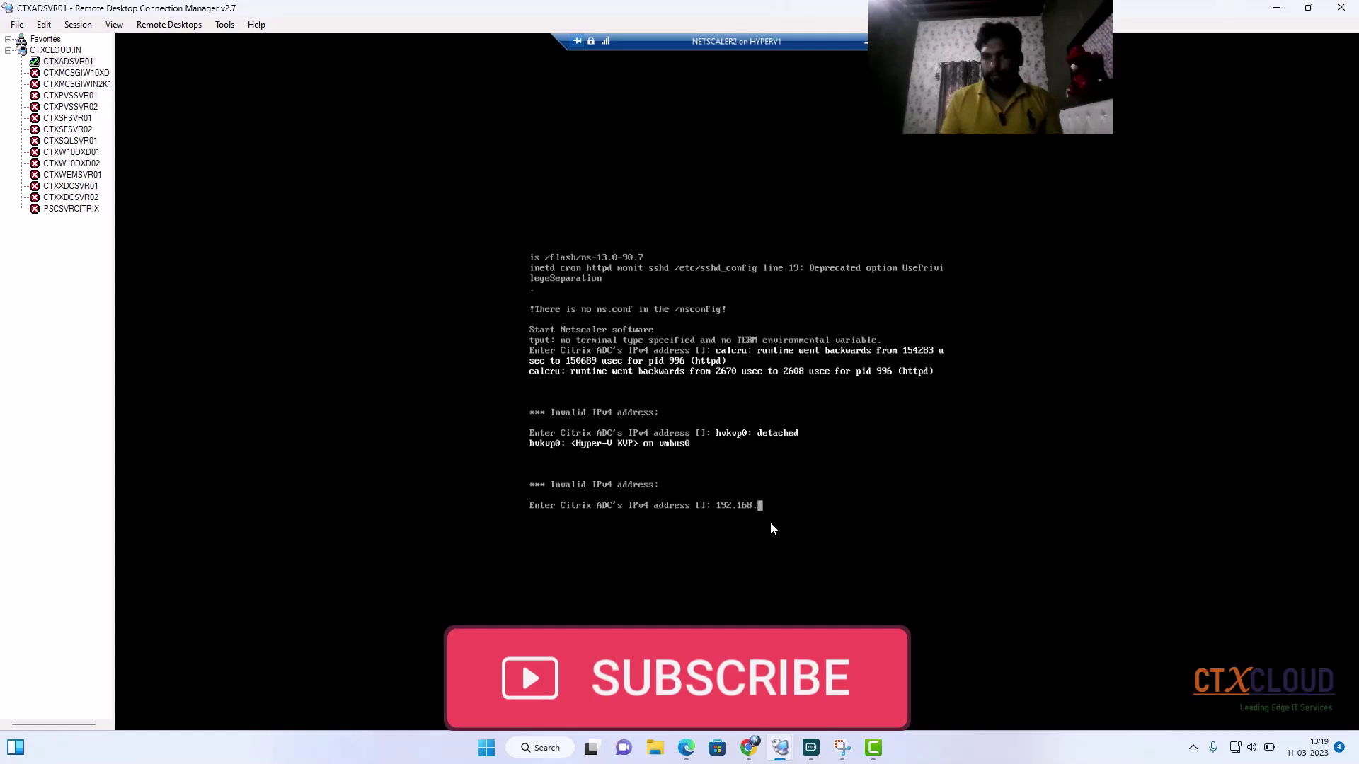
pyautogui.write('.110')
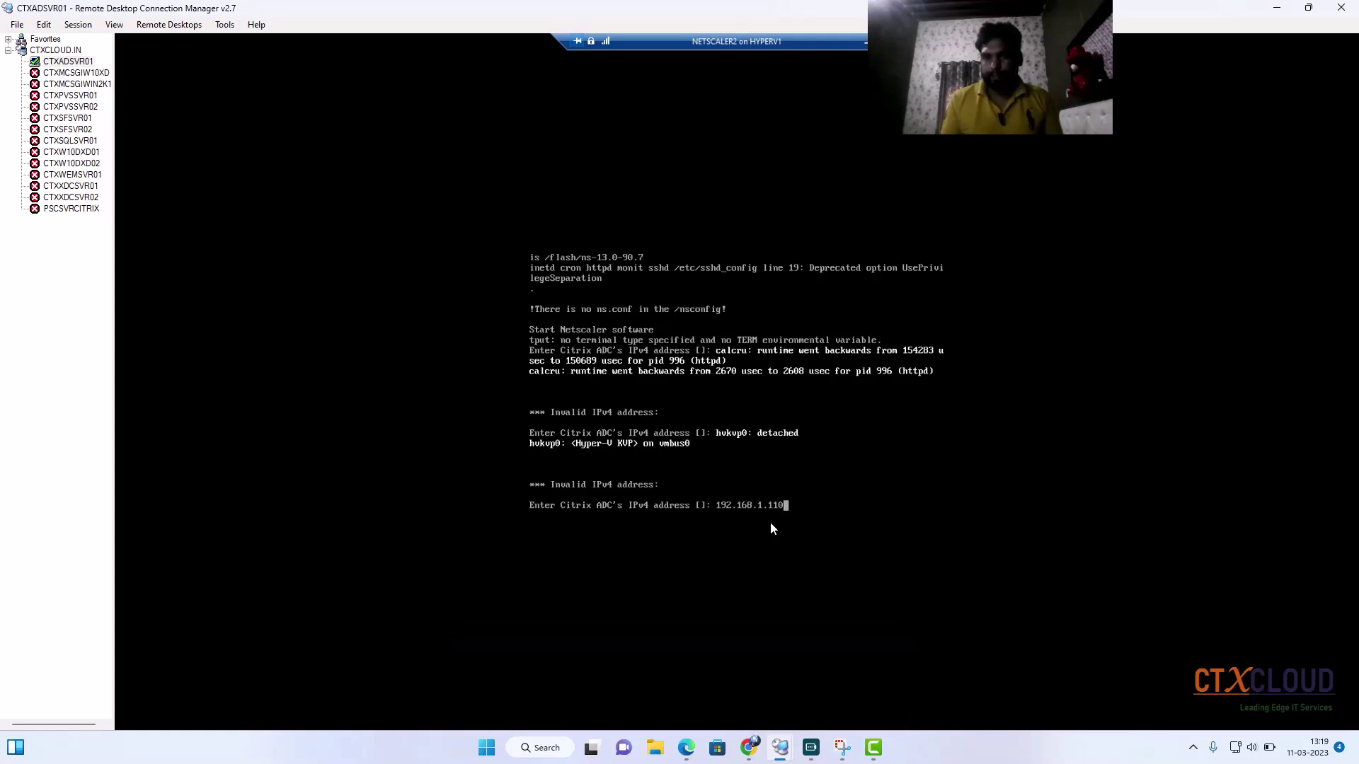
pyautogui.write('.110')
pyautogui.press('Return')
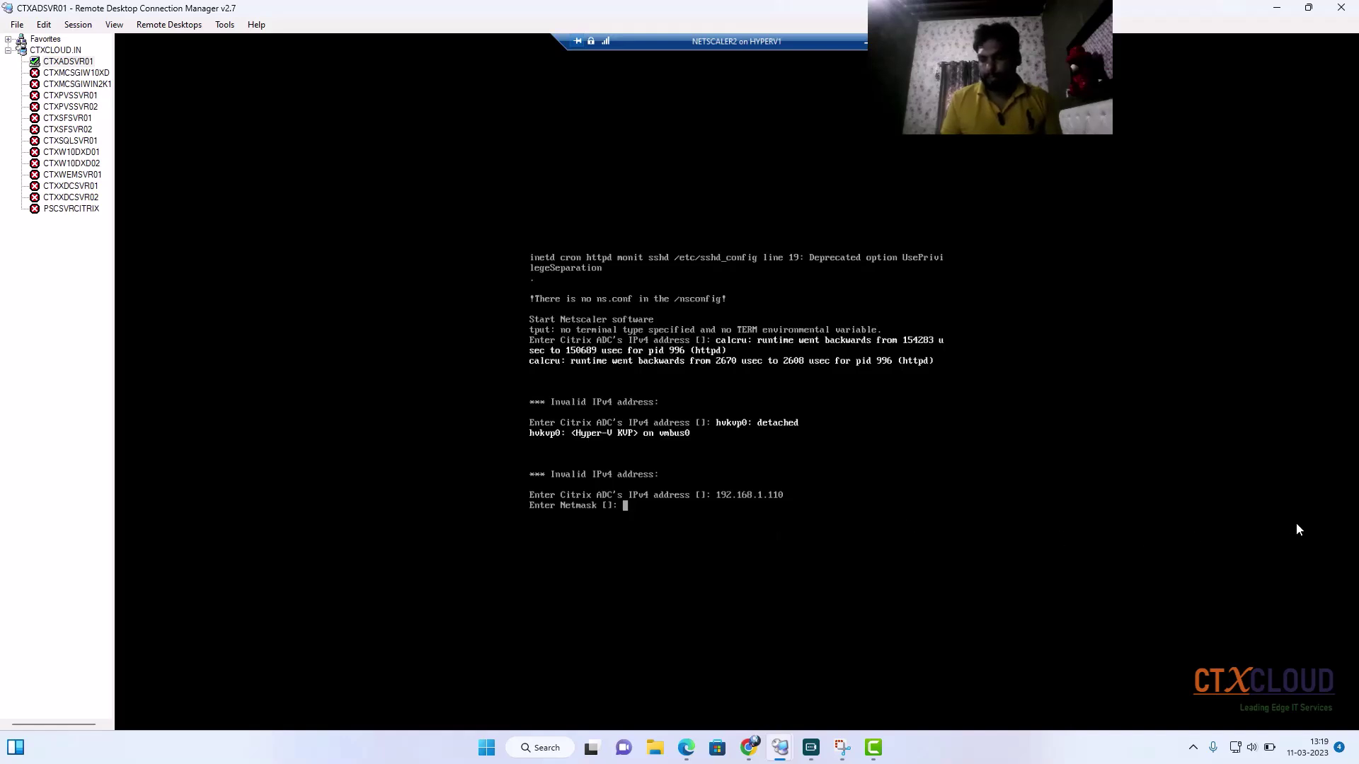
# Step: Set the Citrix ADC's netmask to 255.255.255.0 in the initial network configuration
pyautogui.write('2552')
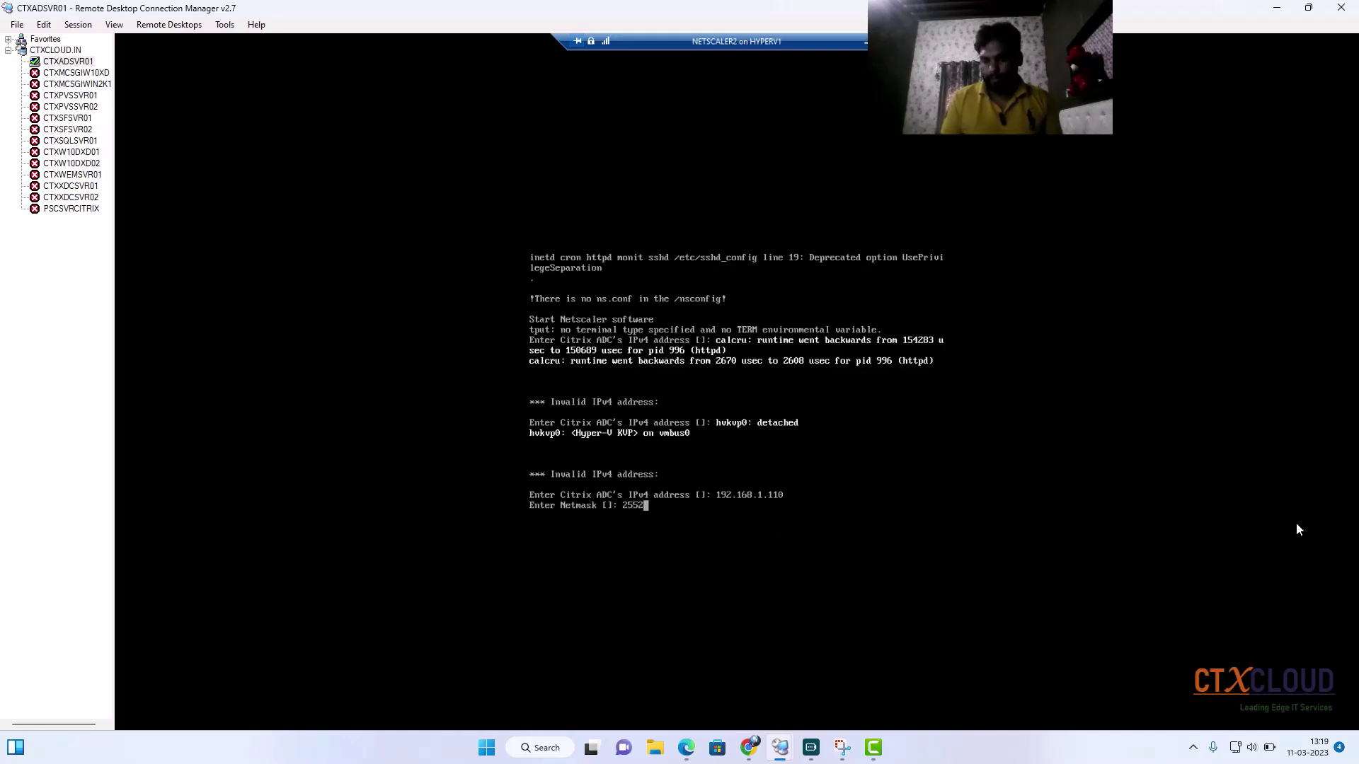
pyautogui.press('BackSpace')
pyautogui.write('.255')
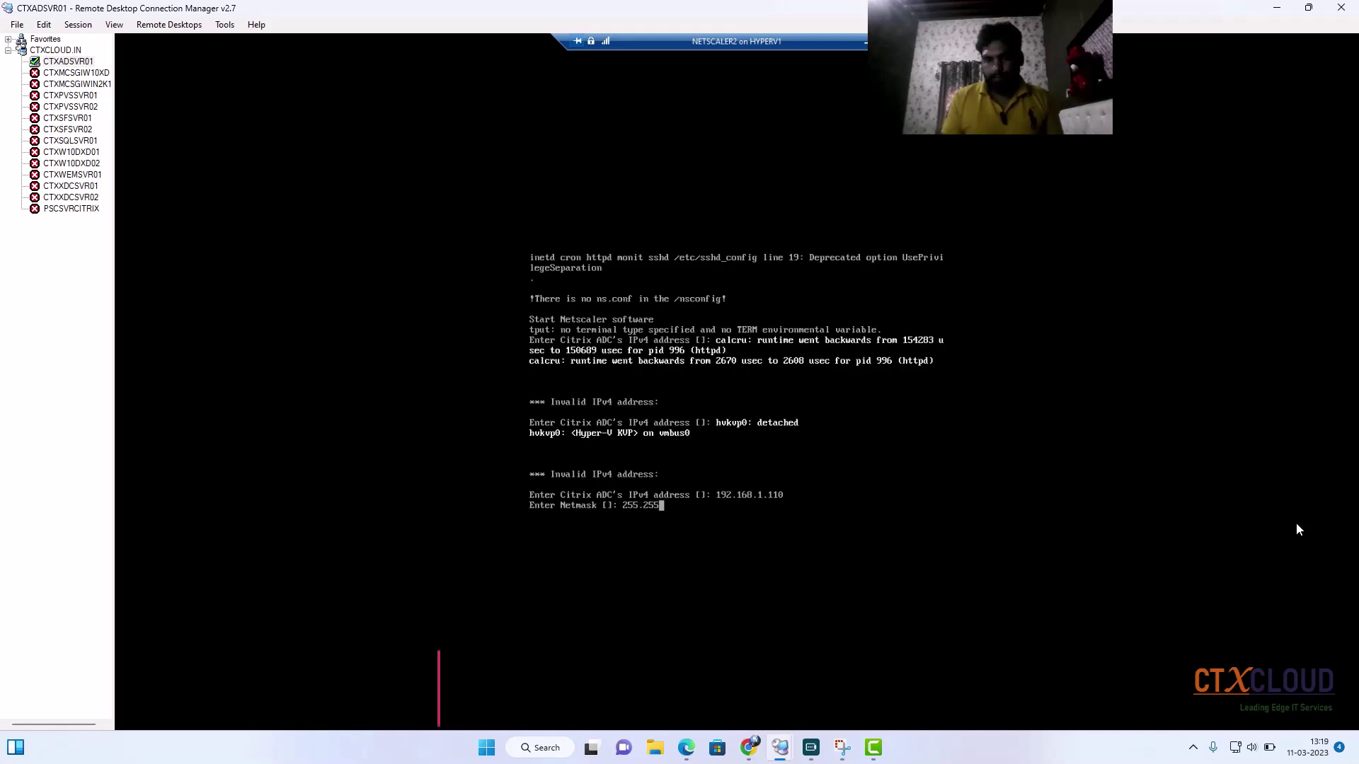
pyautogui.write('.255.0')
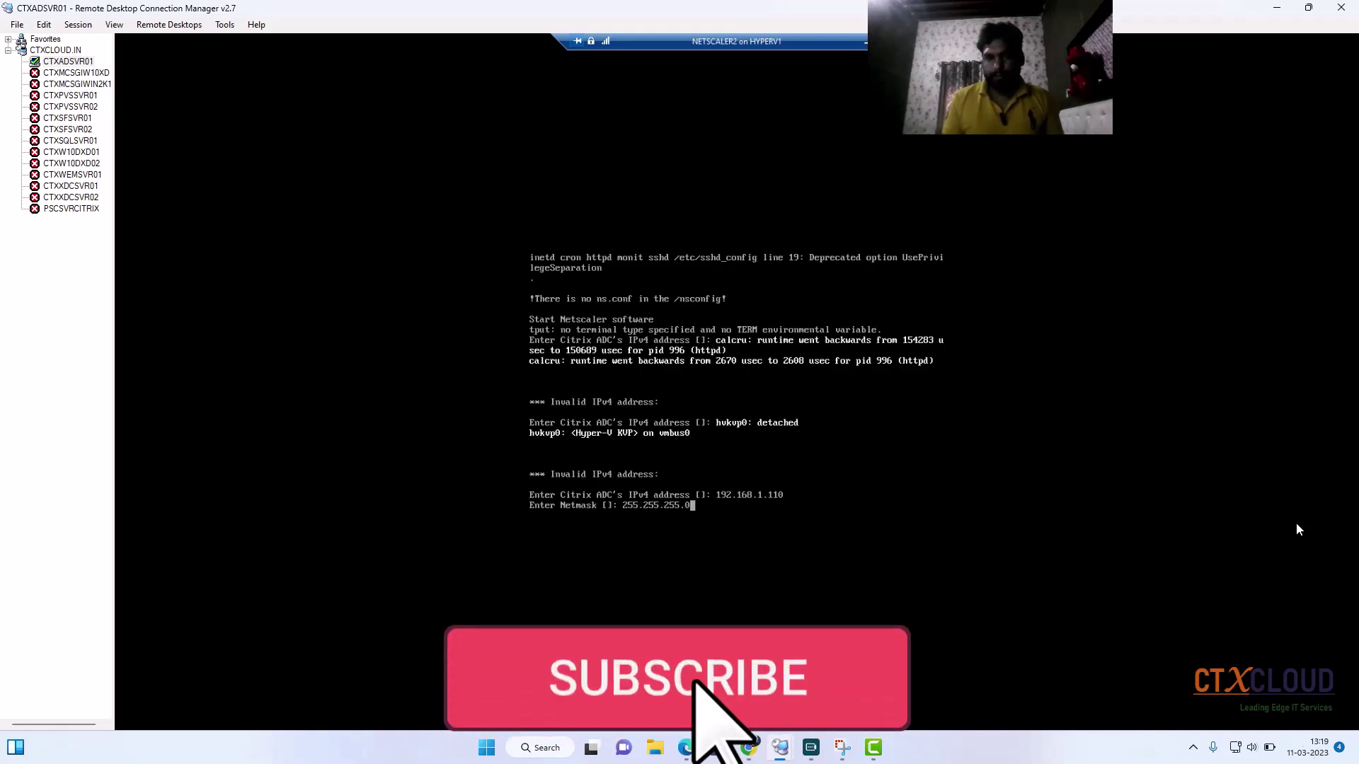
pyautogui.press('Return')
# Step: Set the gateway IPv4 address to 192.168.1.1, then save and quit the initial network configuration
pyautogui.write('192')
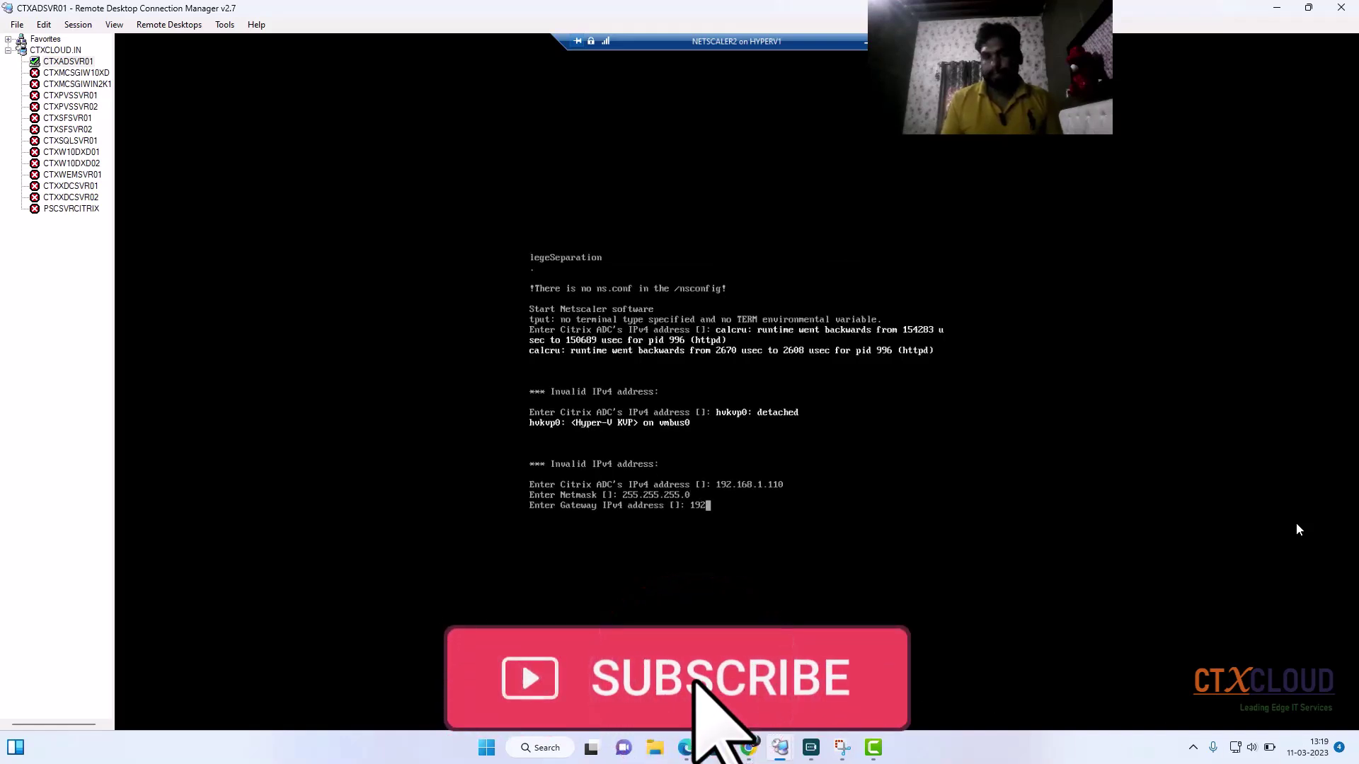
pyautogui.write('.168.1.1')
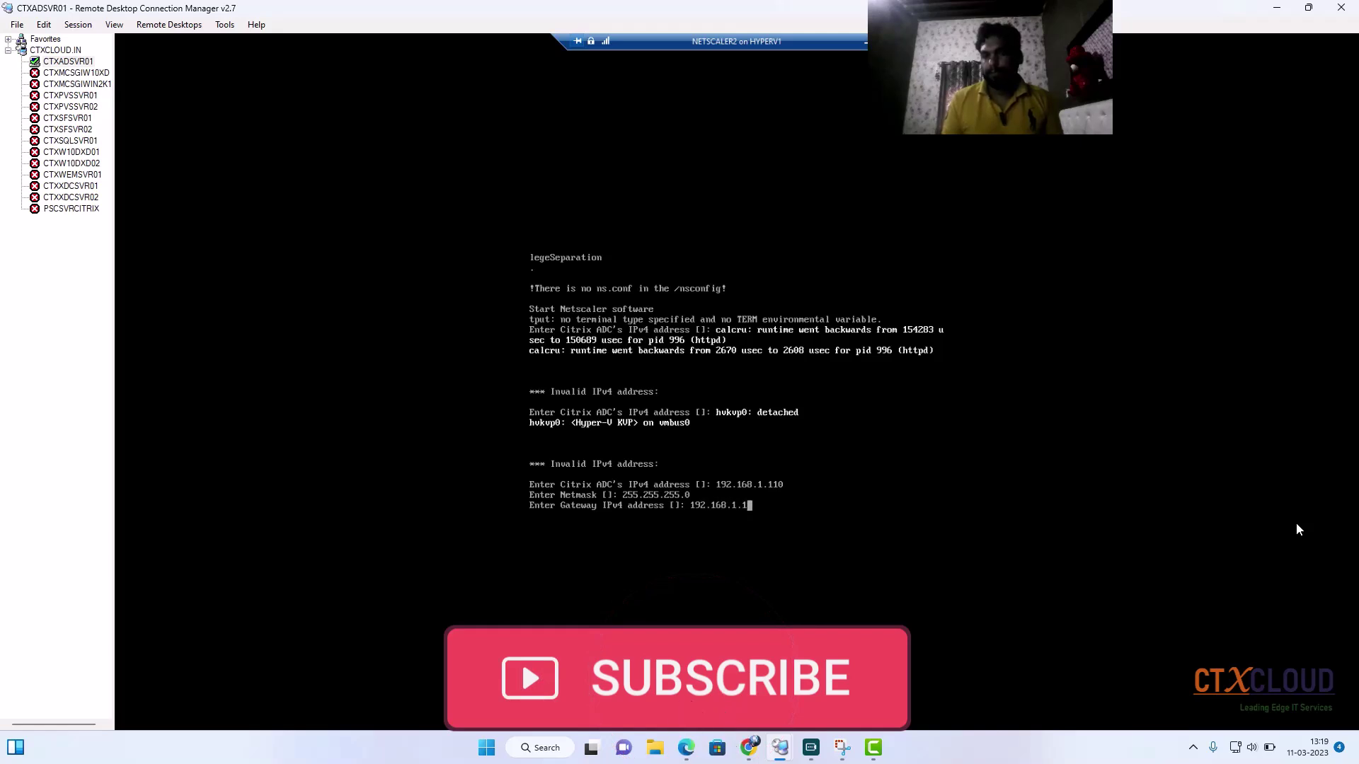
pyautogui.press('Return')
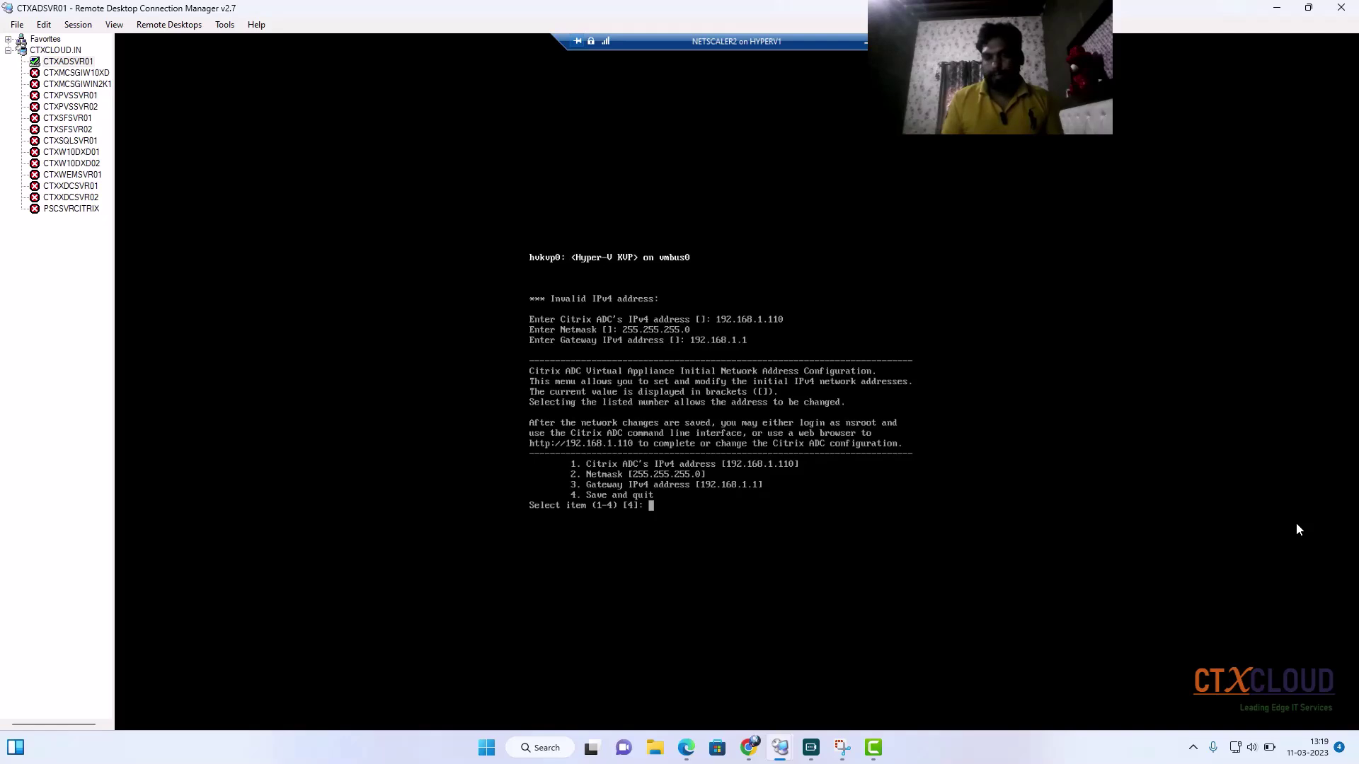
pyautogui.write('4')
pyautogui.press('Return')
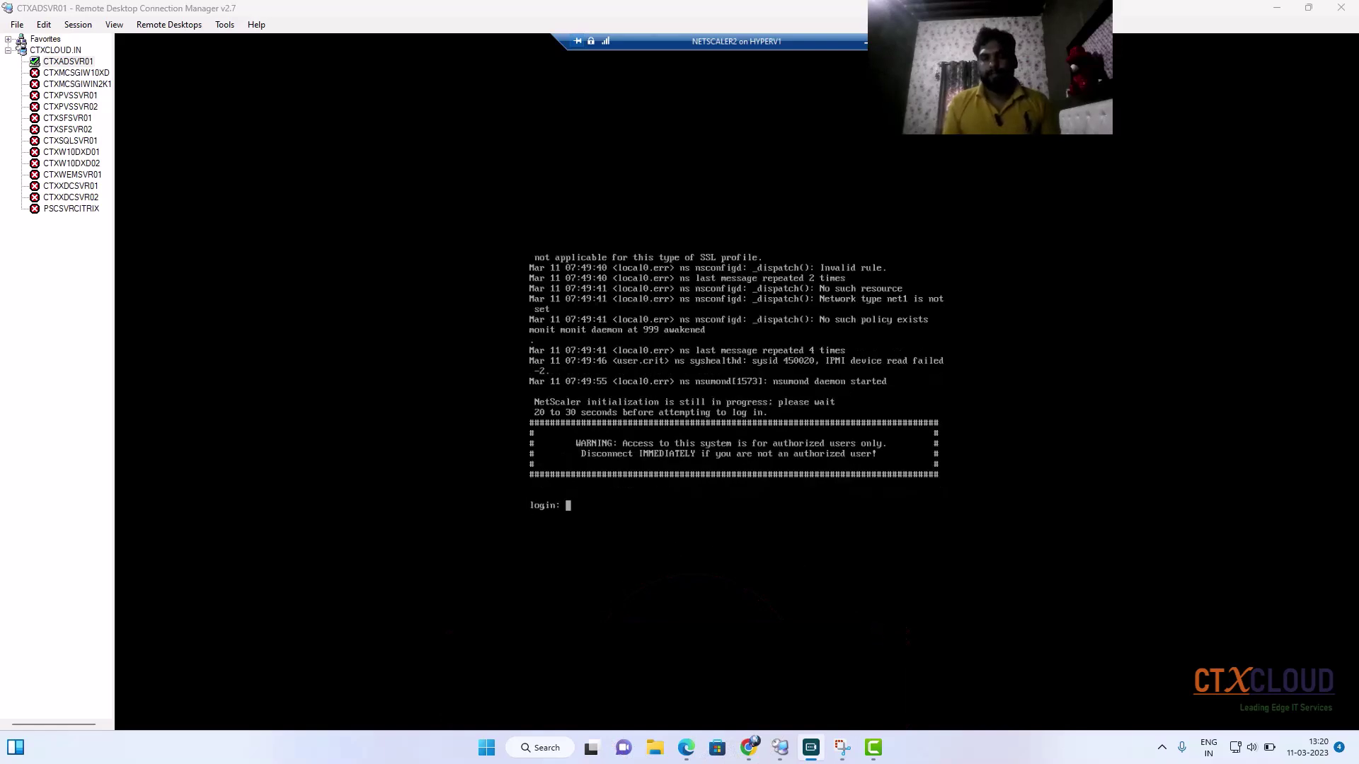
# Step: Switch to Chrome and open the Citrix ADC management page at 192.168.1.110 in a new tab
pyautogui.click(755, 749)
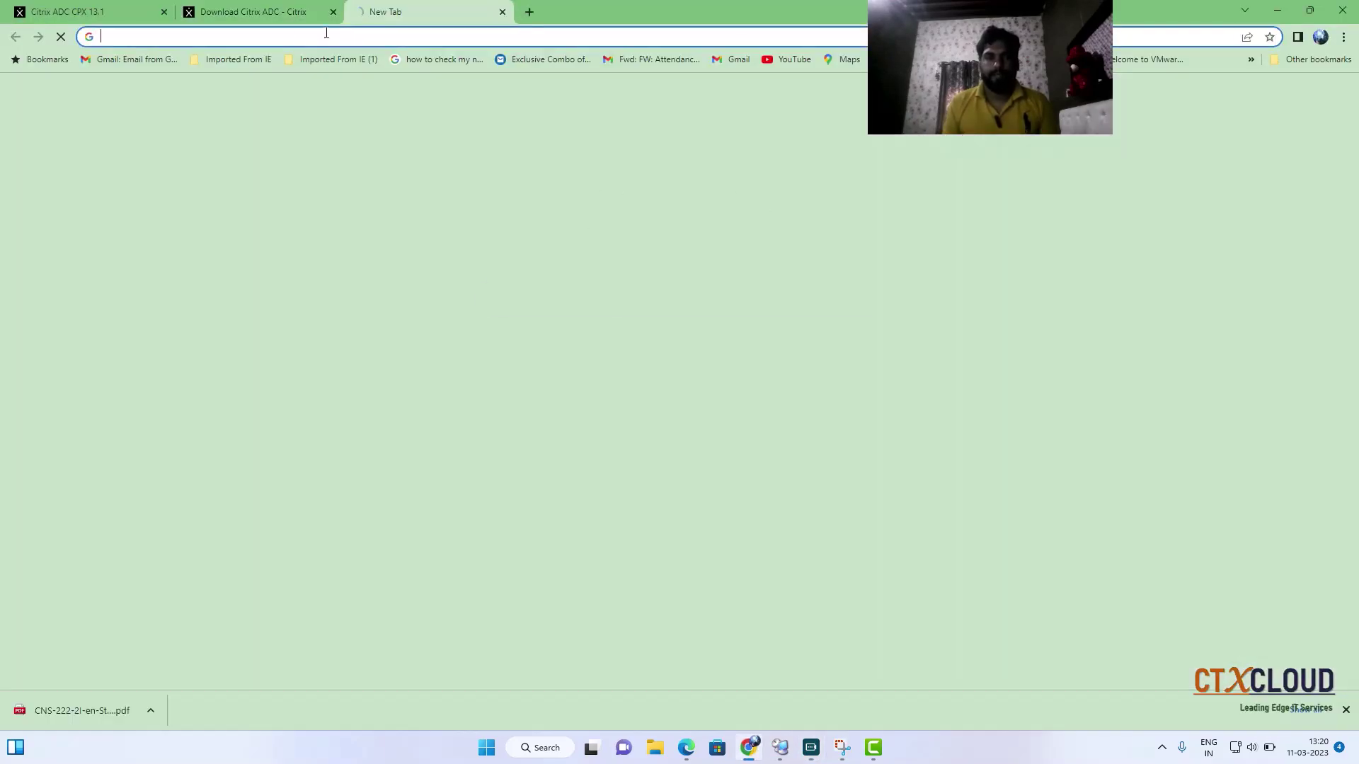
pyautogui.click(360, 12)
pyautogui.click(252, 36)
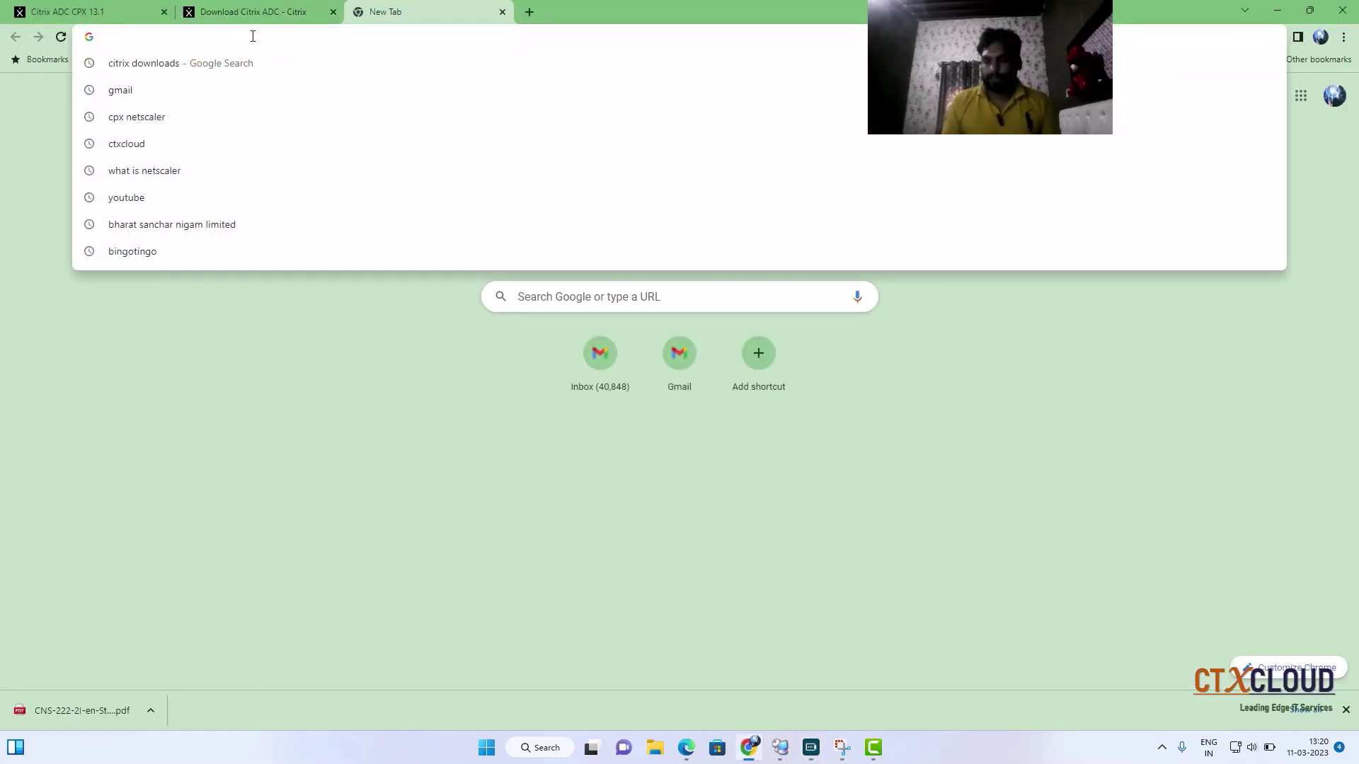
pyautogui.write('192.168.')
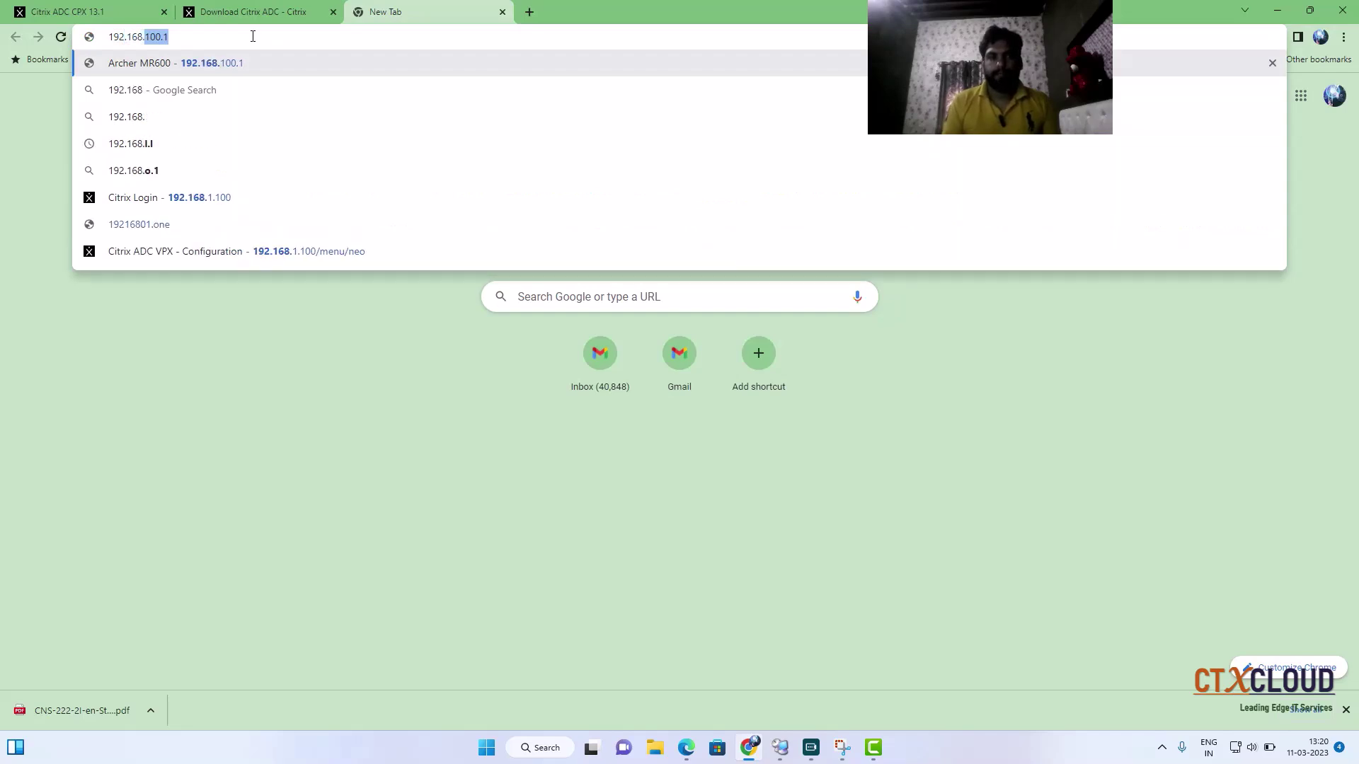
pyautogui.write('1.110')
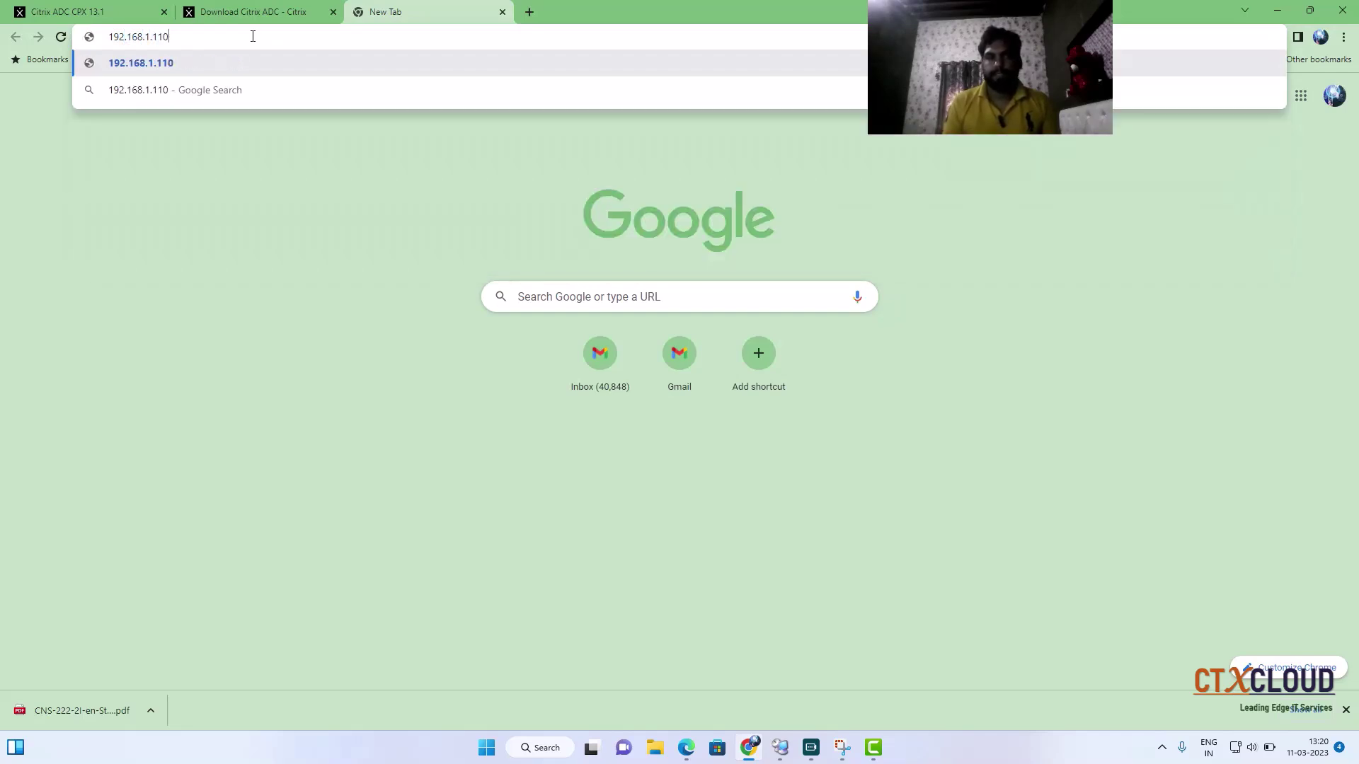
pyautogui.press('Return')
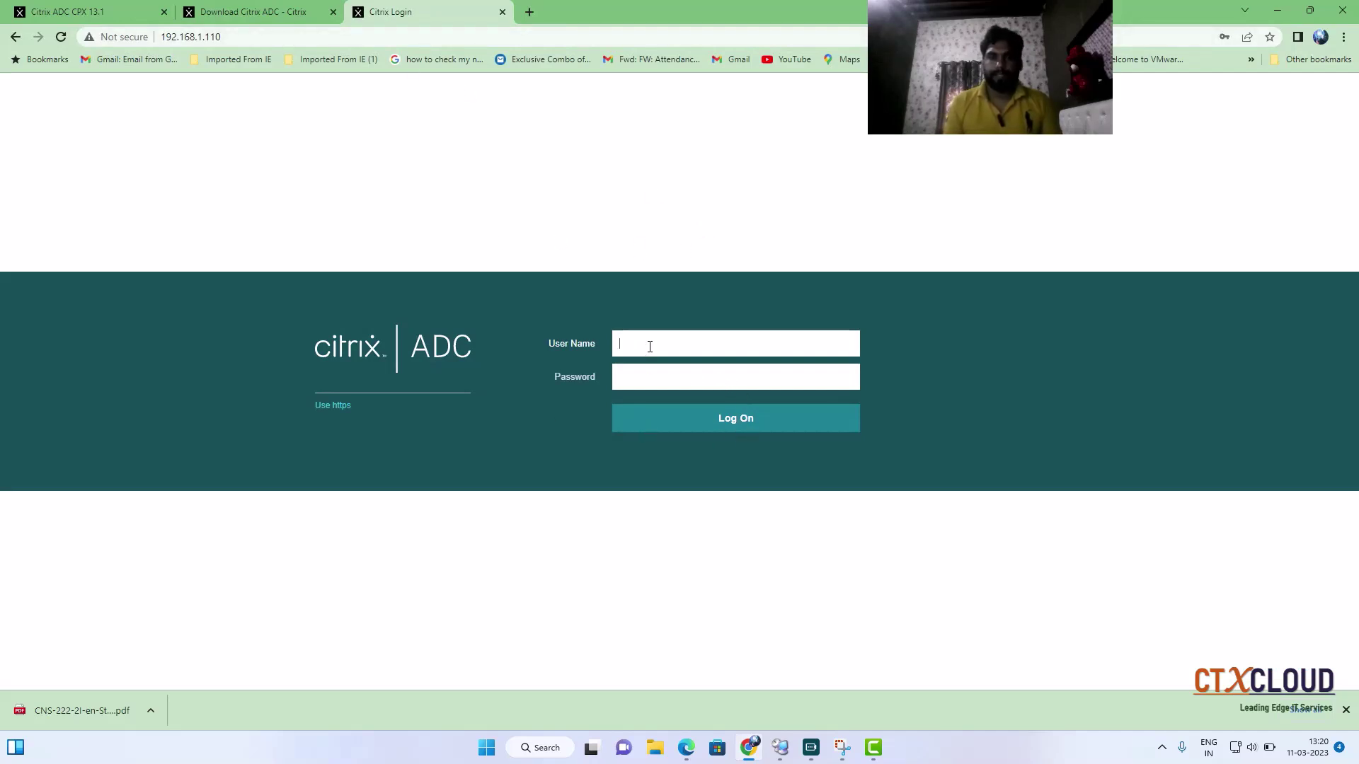
# Step: Enter nsroot in lowercase as the user name on the Citrix ADC logon page and go to the password field
pyautogui.write('NSROOT')
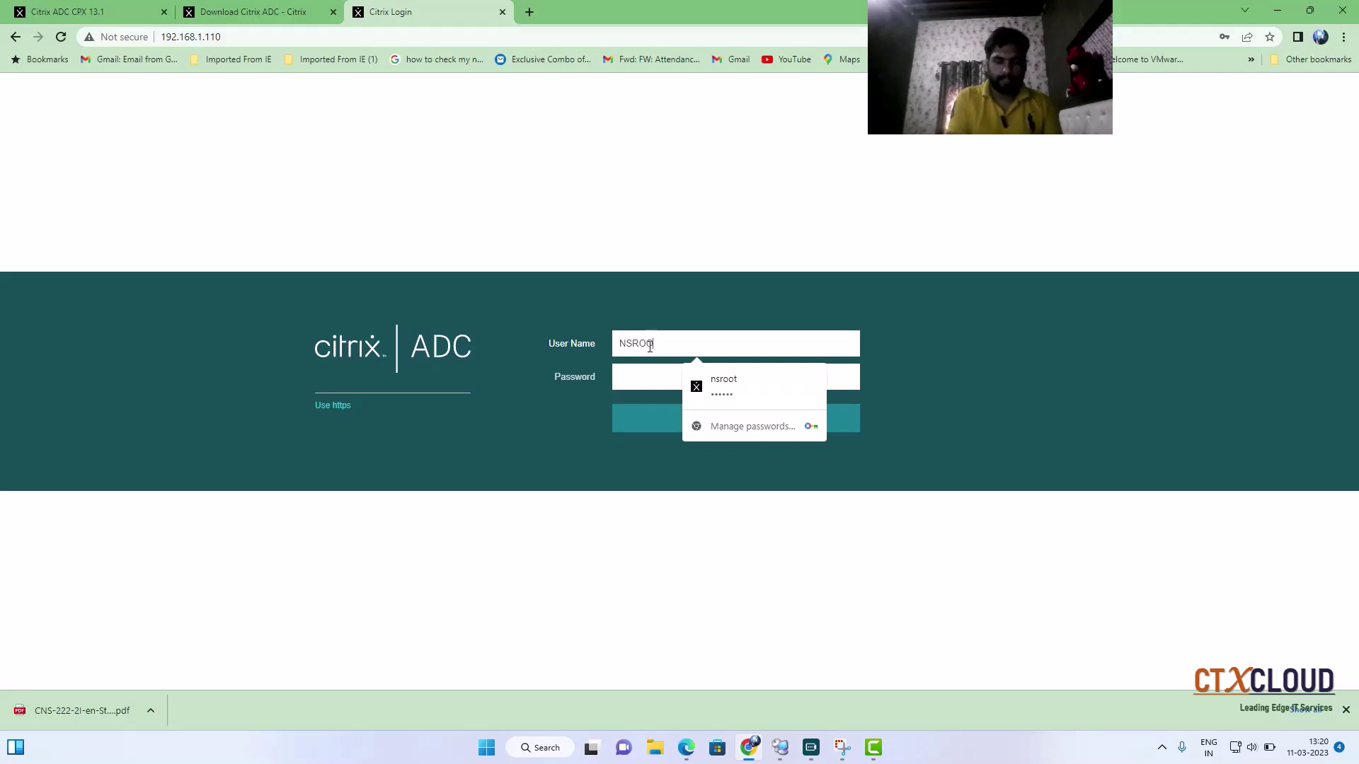
pyautogui.click(650, 347)
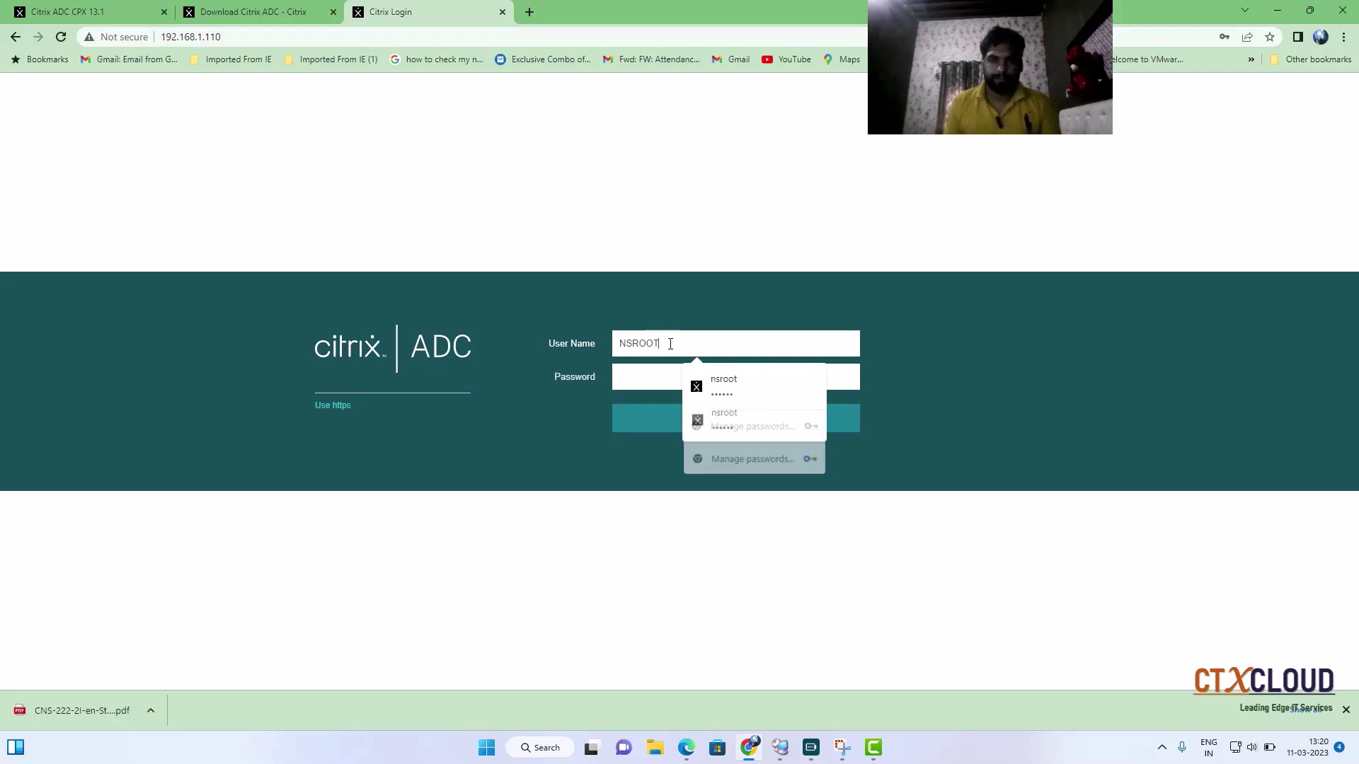
pyautogui.hotkey('ctrl', 'a')
pyautogui.press('BackSpace')
pyautogui.write('nsro')
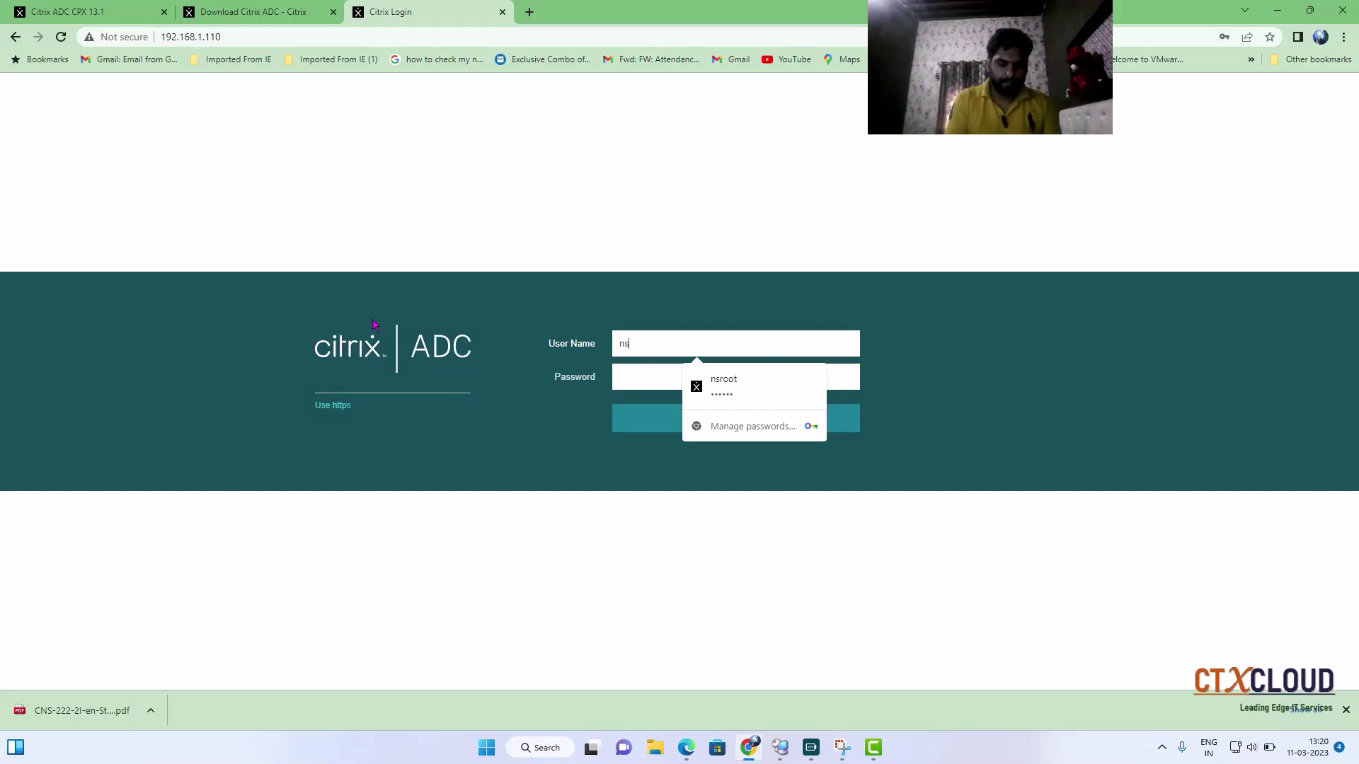
pyautogui.press('Tab')
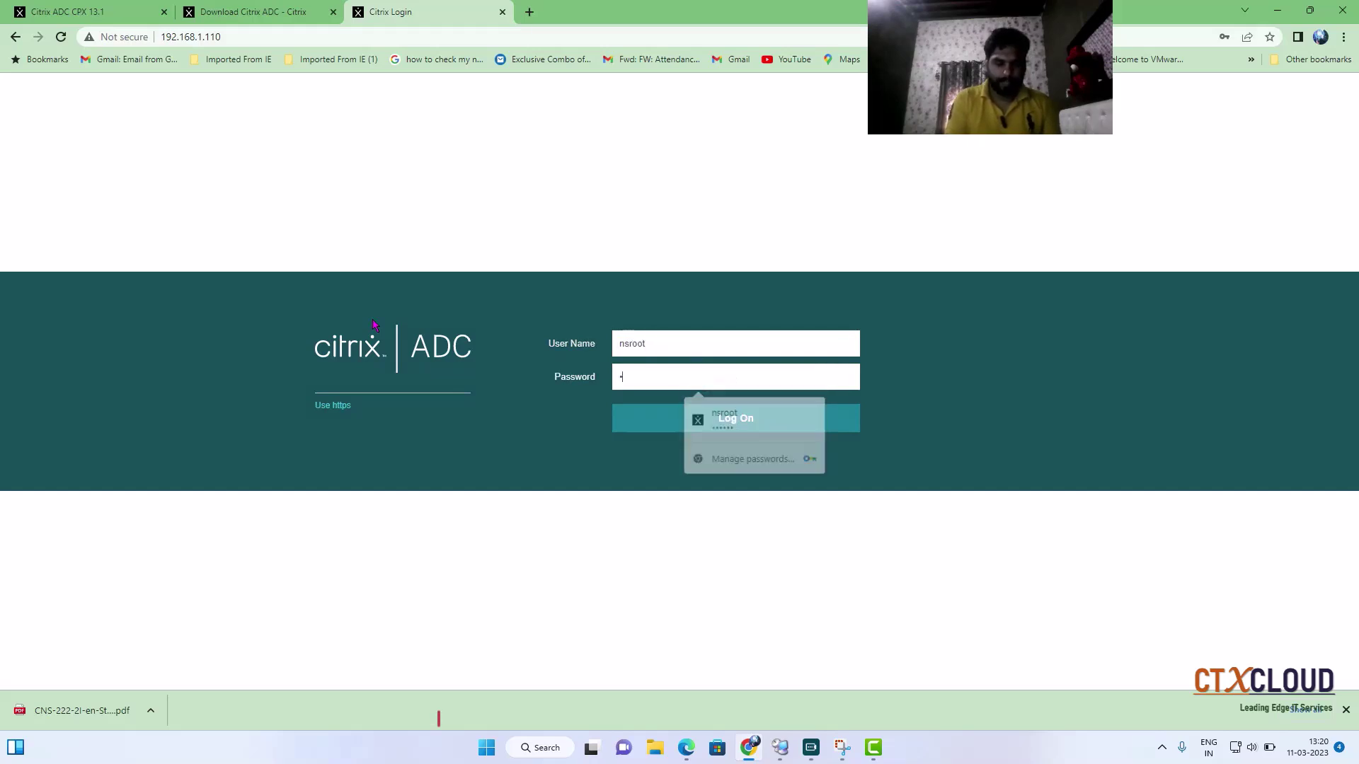